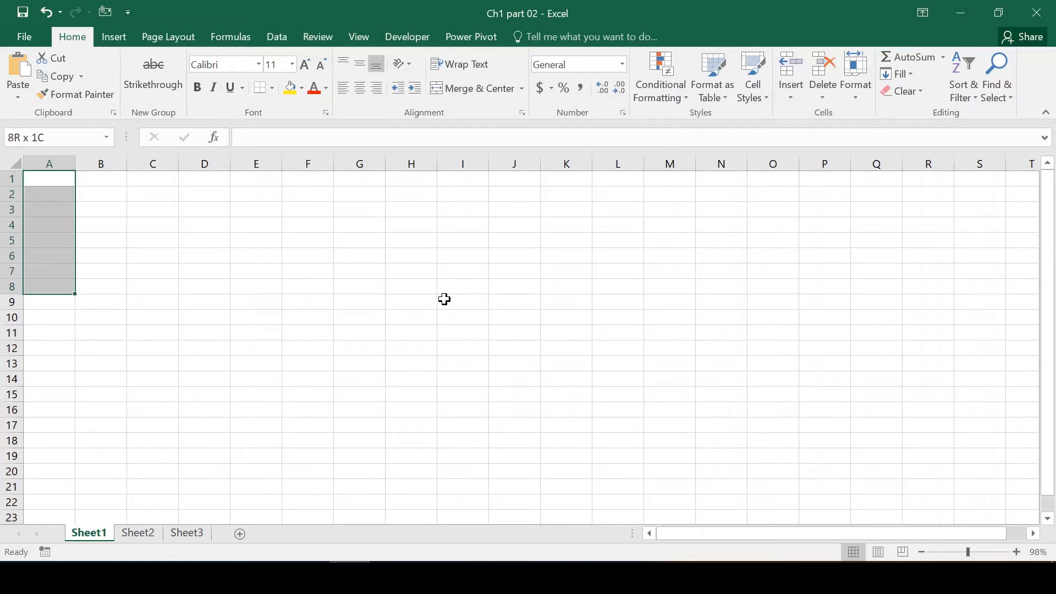
Extend the selection from A1 to cover A1:D8, and move the active cell to B5
key(shift+Right)
key(shift+Right)
key(shift+Right)
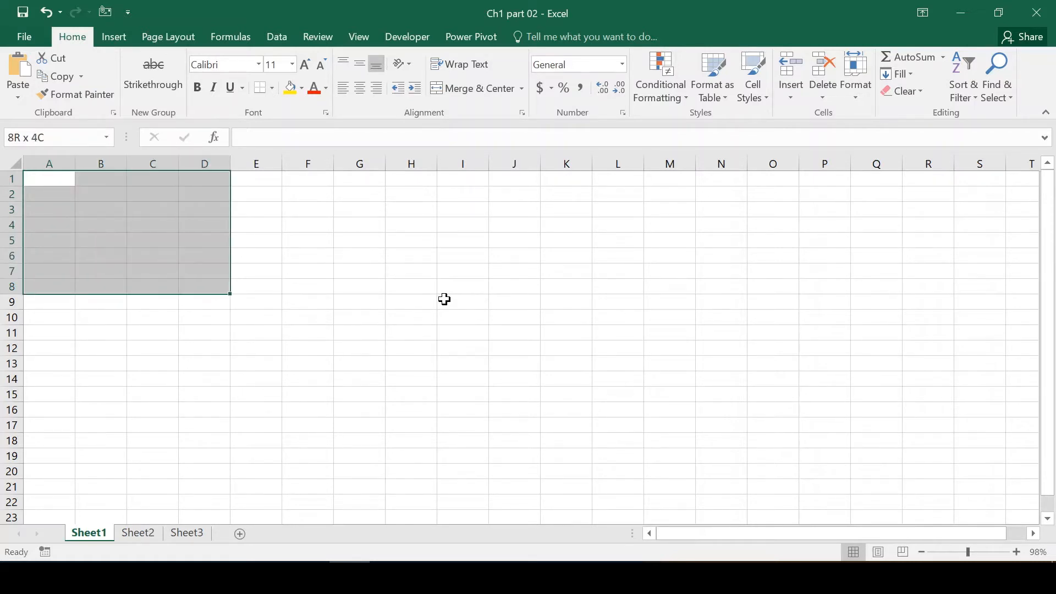
key(Right)
key(Down)
key(Down)
key(shift+Down)
key(Down)
key(Down)
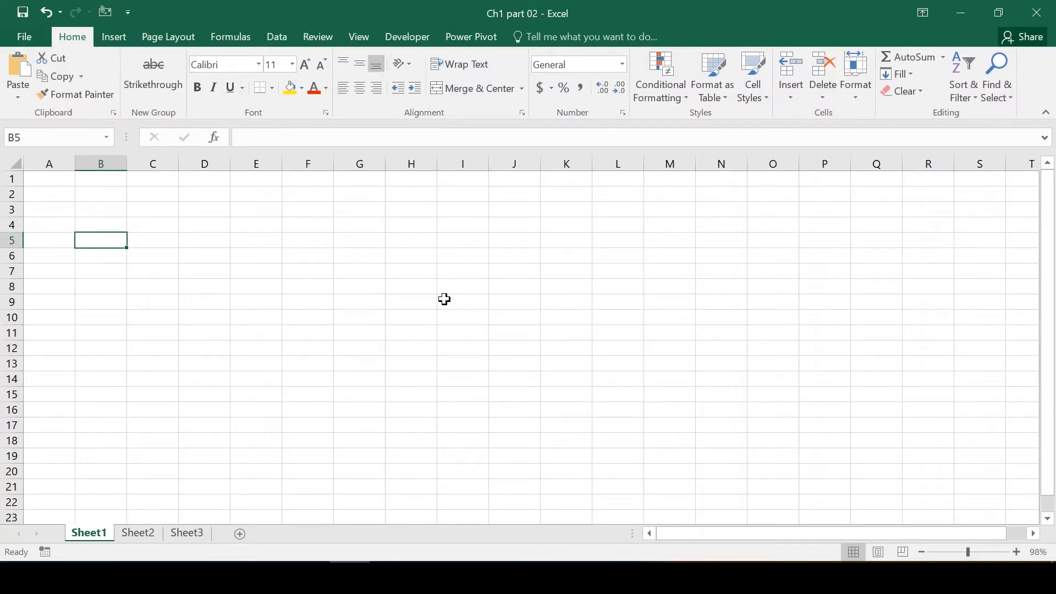
Return to cell A1 and select a multi-row, multi-column block of cells starting there
click(115, 44)
click(77, 44)
key(Up)
key(Up)
key(Left)
key(Up)
key(Up)
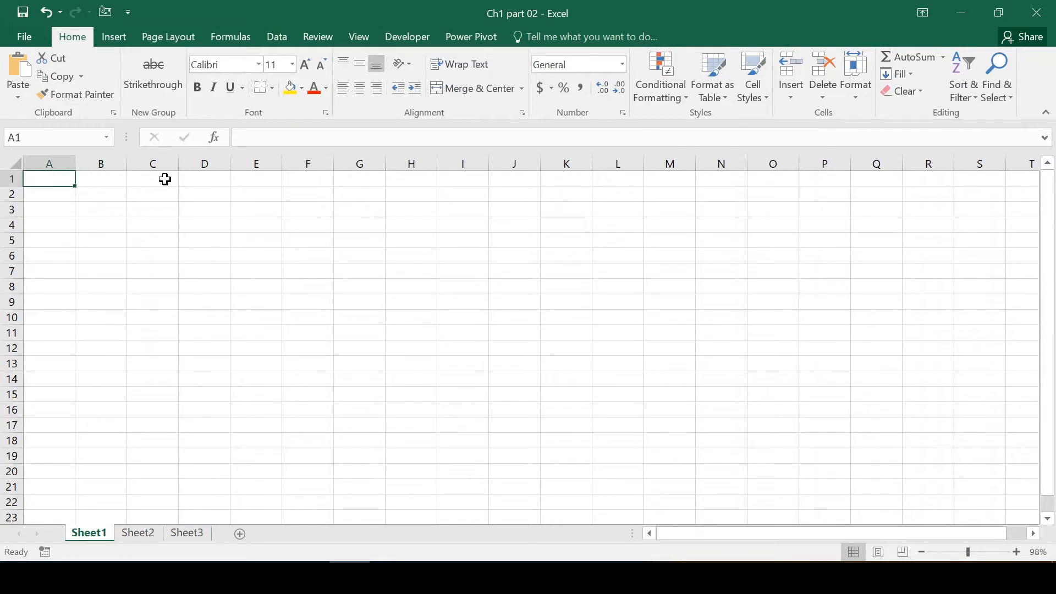
key(shift+Down)
key(shift+Down)
key(shift+Down)
key(shift+Down)
key(shift+Down)
key(shift+Right)
key(shift+Right)
key(shift+Right)
key(shift+Right)
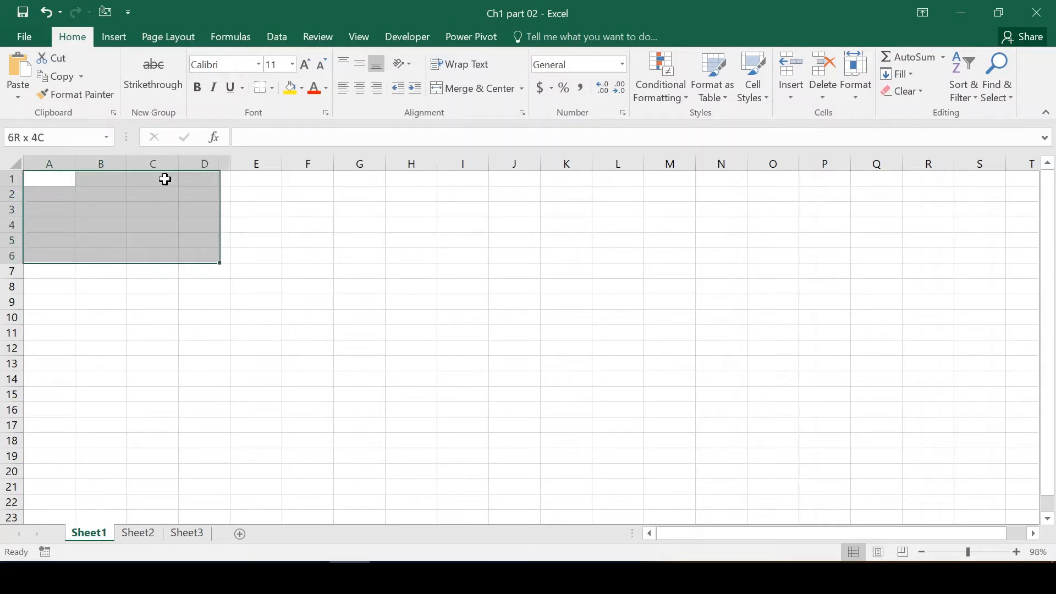
key(shift+Down)
key(shift+Down)
key(shift+Down)
Enter the number 8 in cell B2 and the number 10 in cell B5
key(Right)
key(Down)
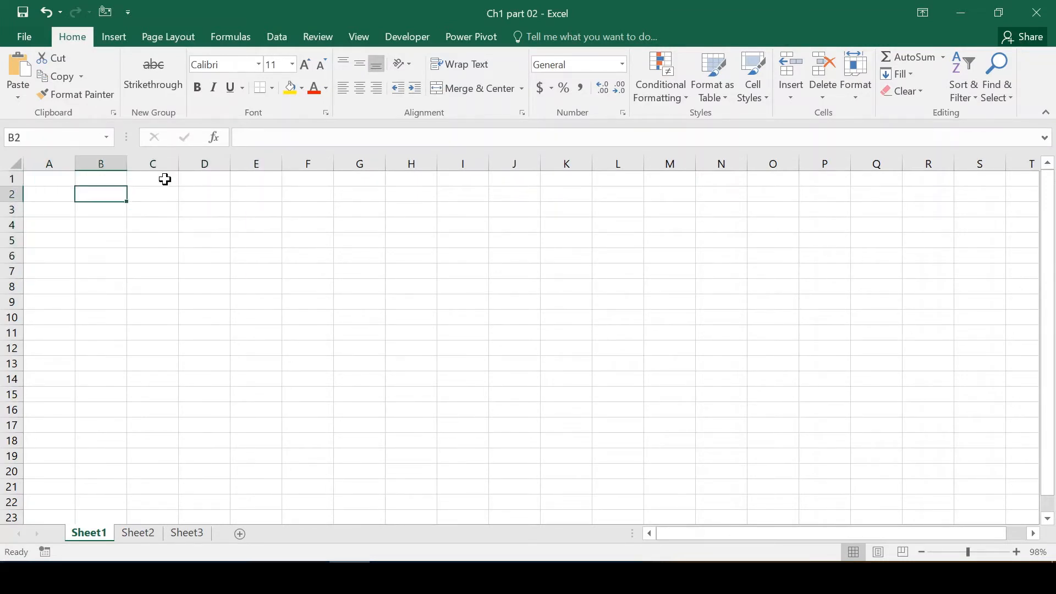
text(8)
key(Return)
key(Down)
key(Down)
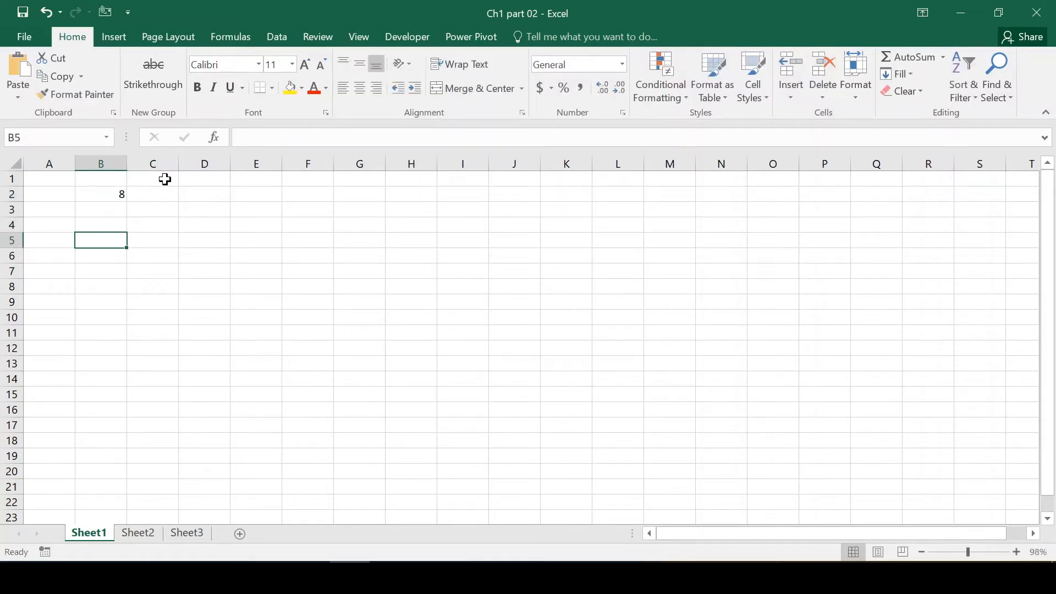
text(10)
key(Return)
key(Down)
key(Down)
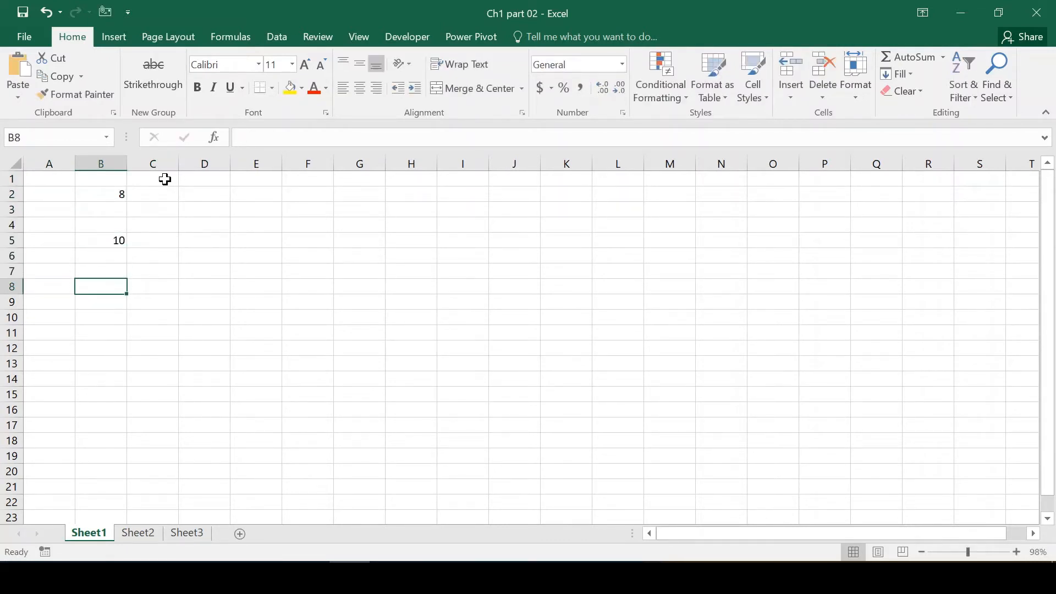
Enter the date 1/1 in cell B8 and a first name in cell B11
text(1/1)
key(Return)
key(Down)
key(Down)
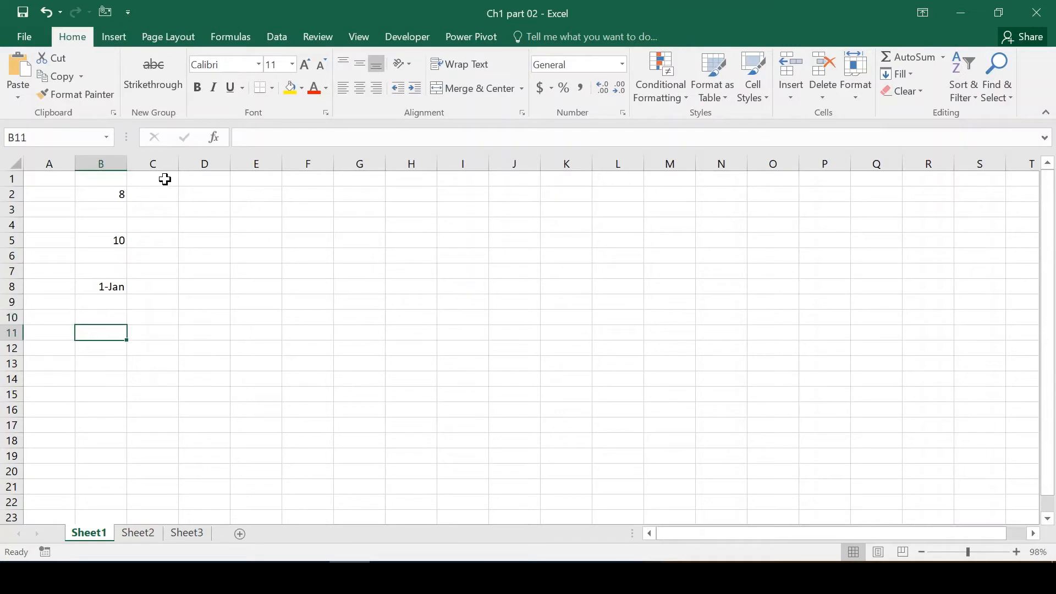
key(Right)
key(Left)
text(Ram)
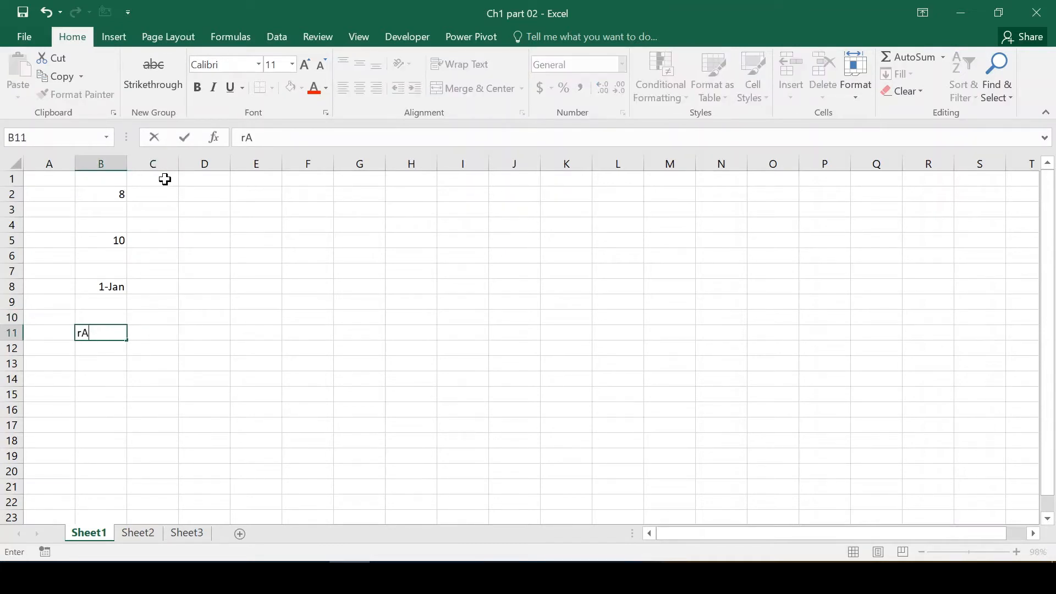
key(Return)
Select the cells in column B from B11 upward across the entered data
key(Up)
key(shift+Up)
key(shift+Up)
key(shift+Up)
key(shift+Up)
key(shift+Up)
key(shift+Up)
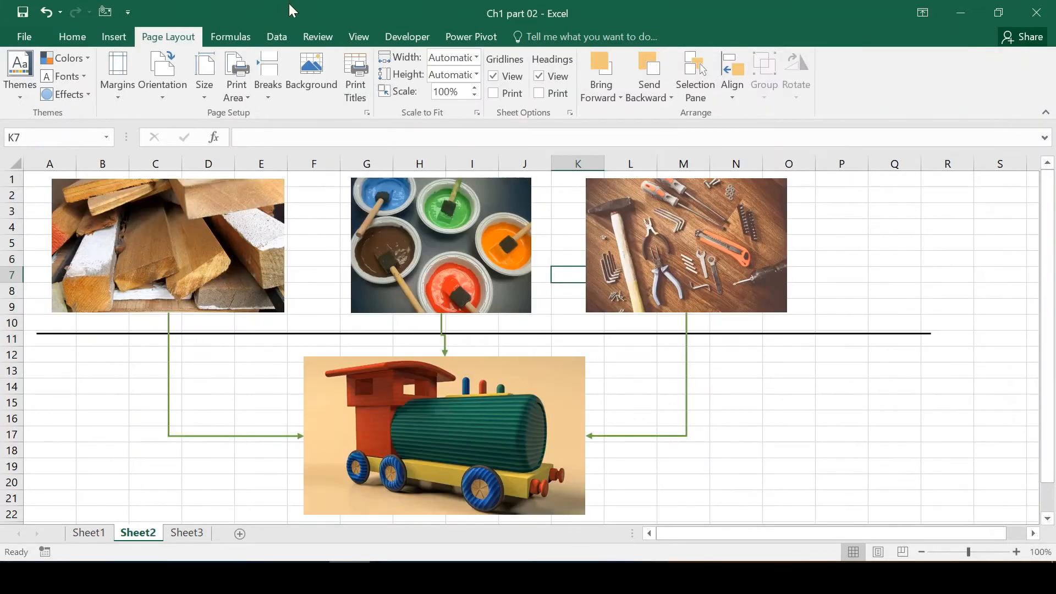
Examine the wood, paint and tools pictures on Sheet2 and the toy train picture their arrows lead to
click(114, 32)
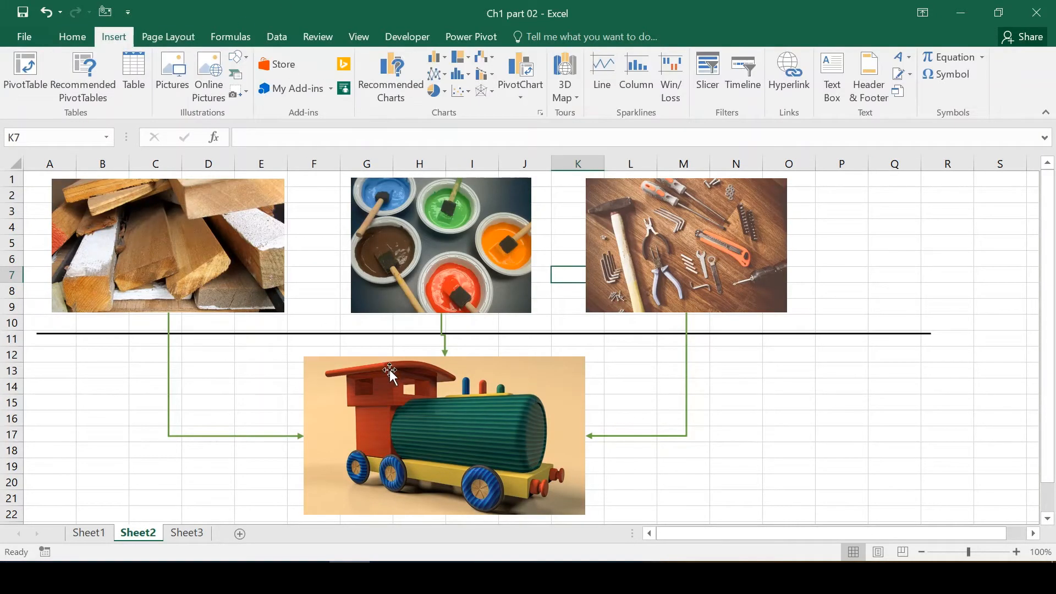
click(400, 380)
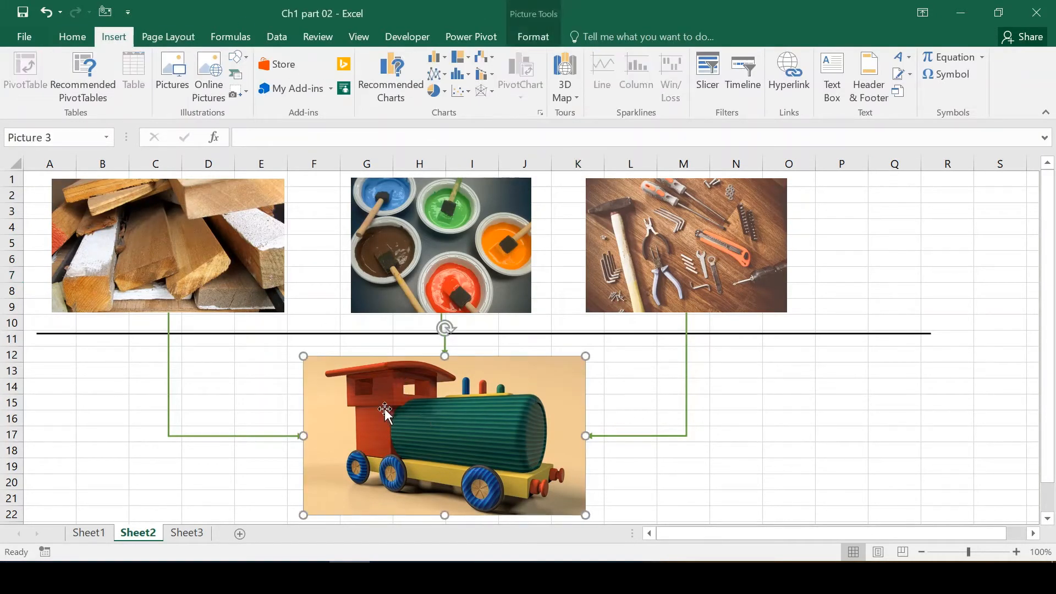
click(268, 386)
click(226, 281)
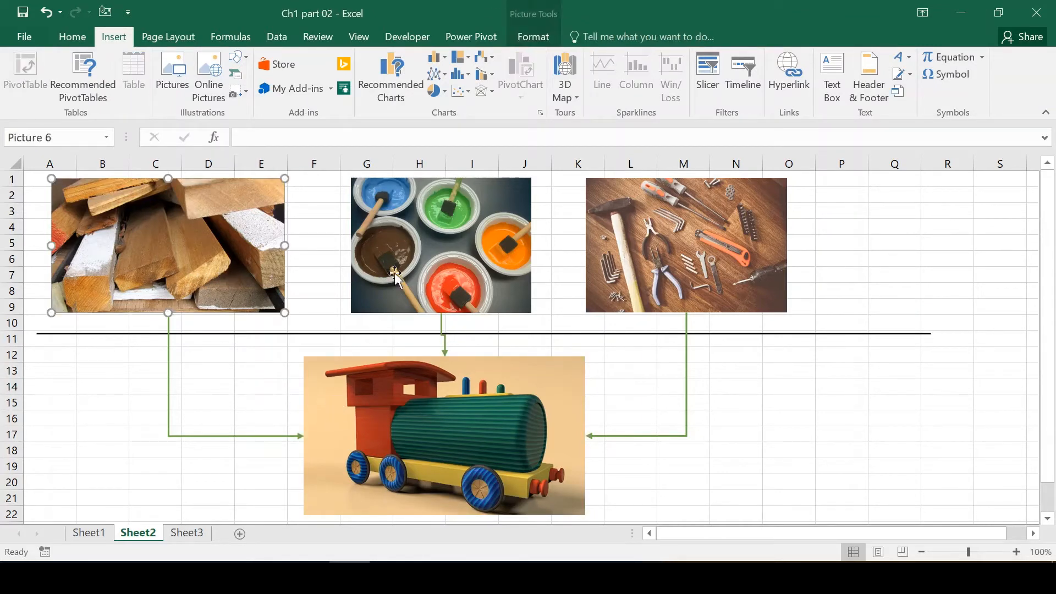
click(481, 283)
click(723, 257)
click(659, 387)
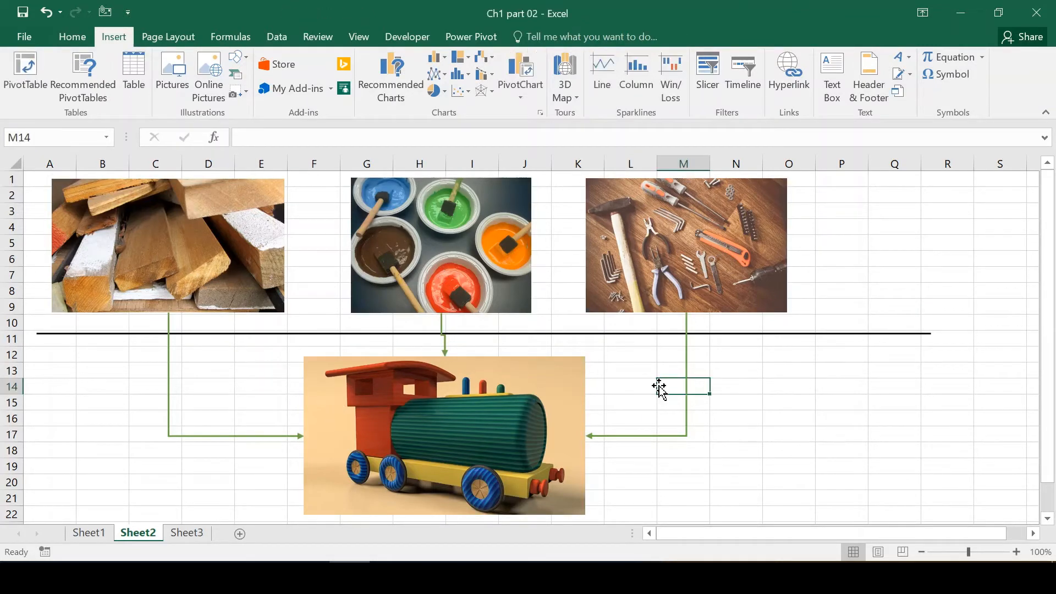
click(462, 240)
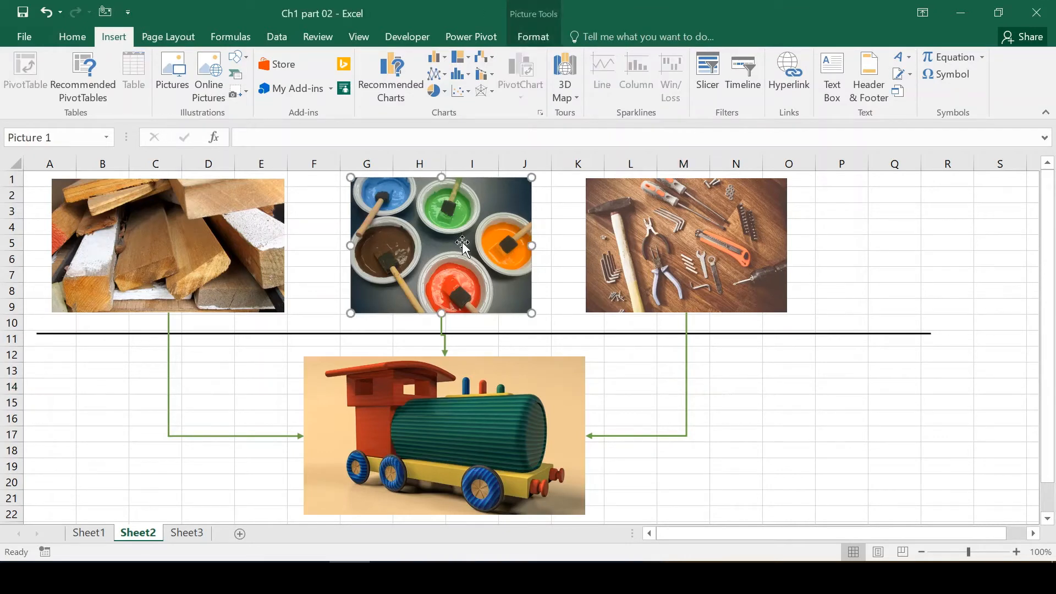
click(673, 259)
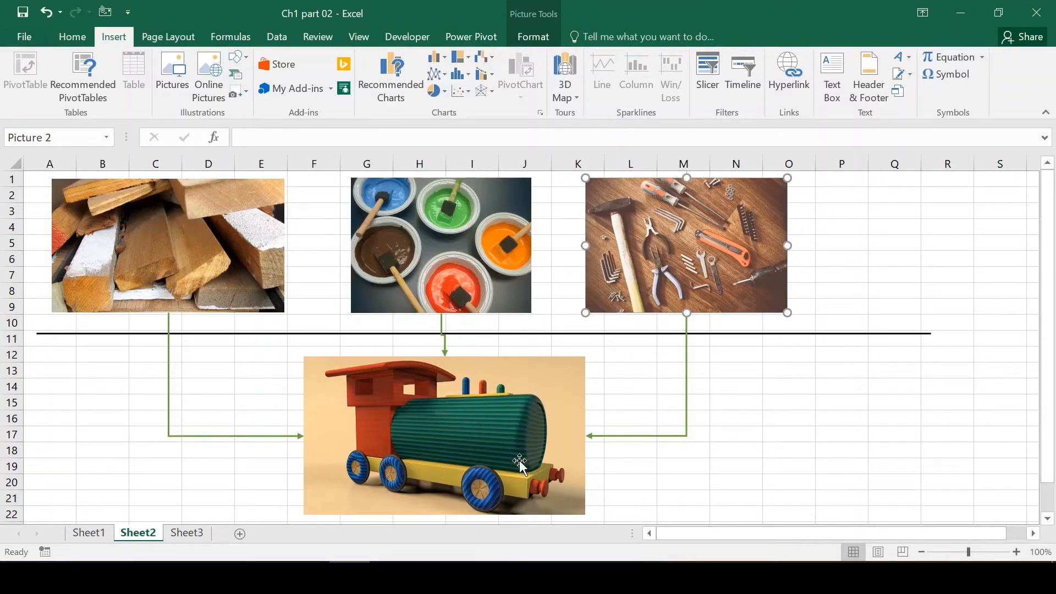
click(455, 245)
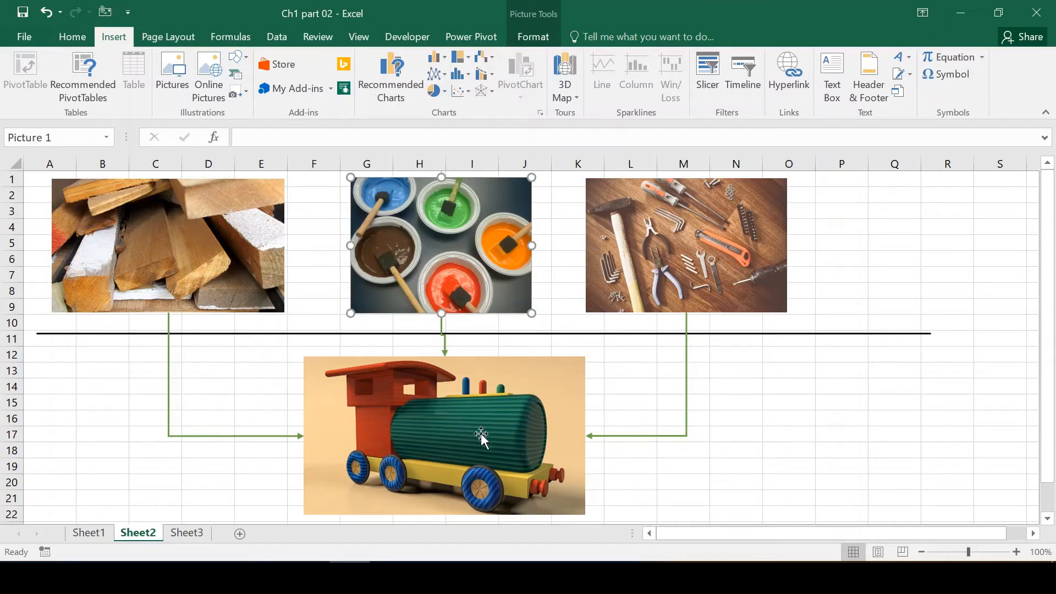
click(163, 263)
click(266, 370)
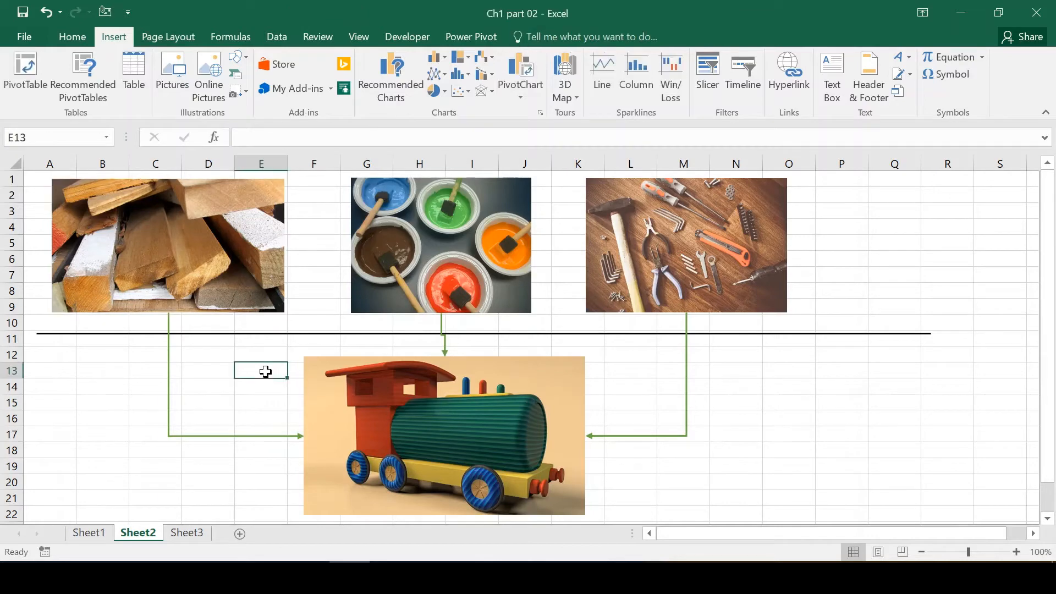
Review the ribbon commands available for home, insert, page layout and formulas
click(87, 36)
click(149, 38)
click(114, 37)
click(81, 35)
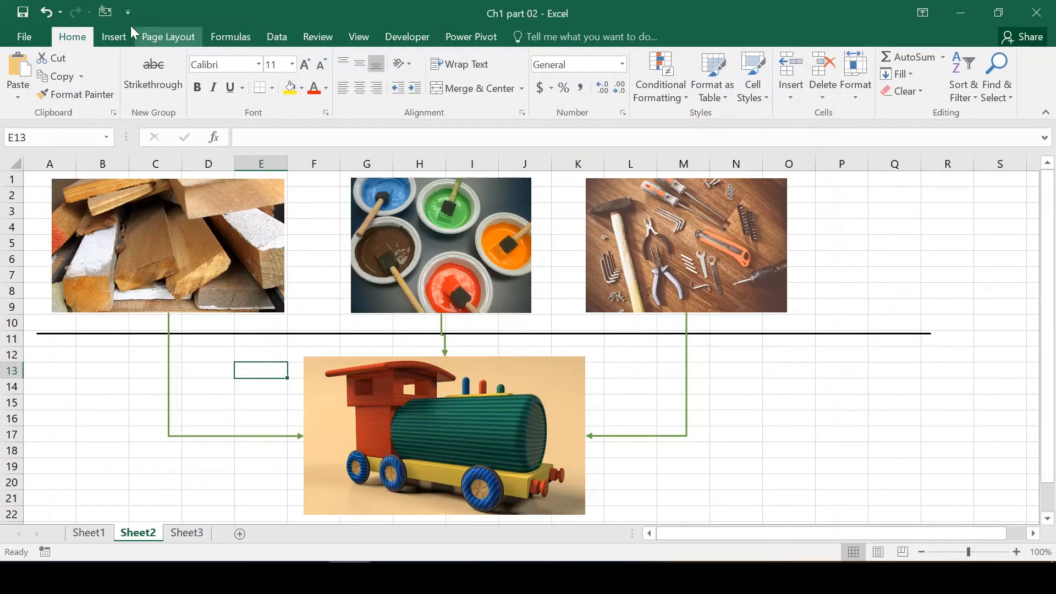
click(96, 34)
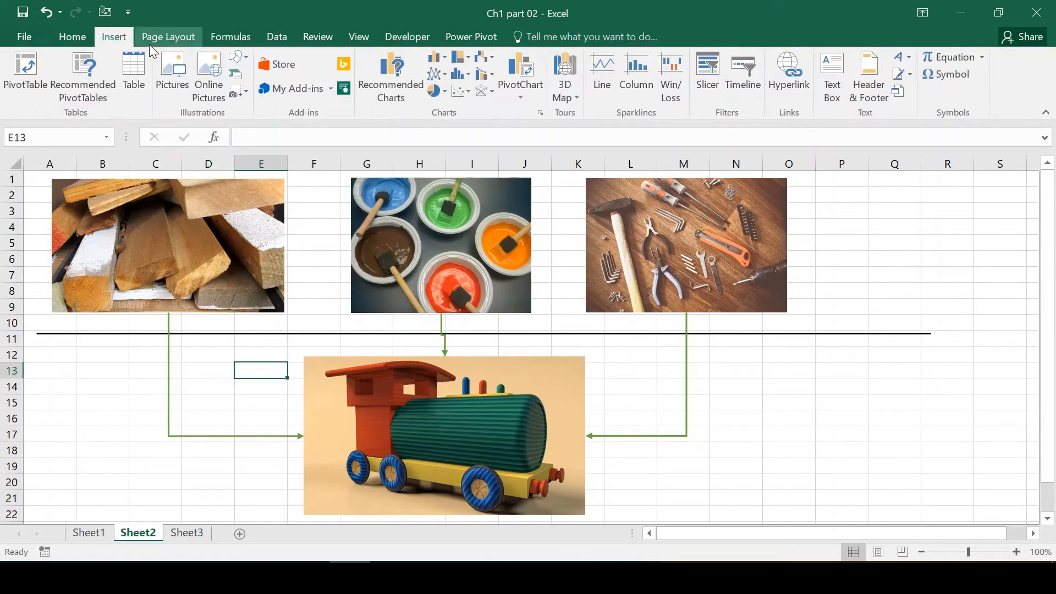
click(153, 44)
click(211, 37)
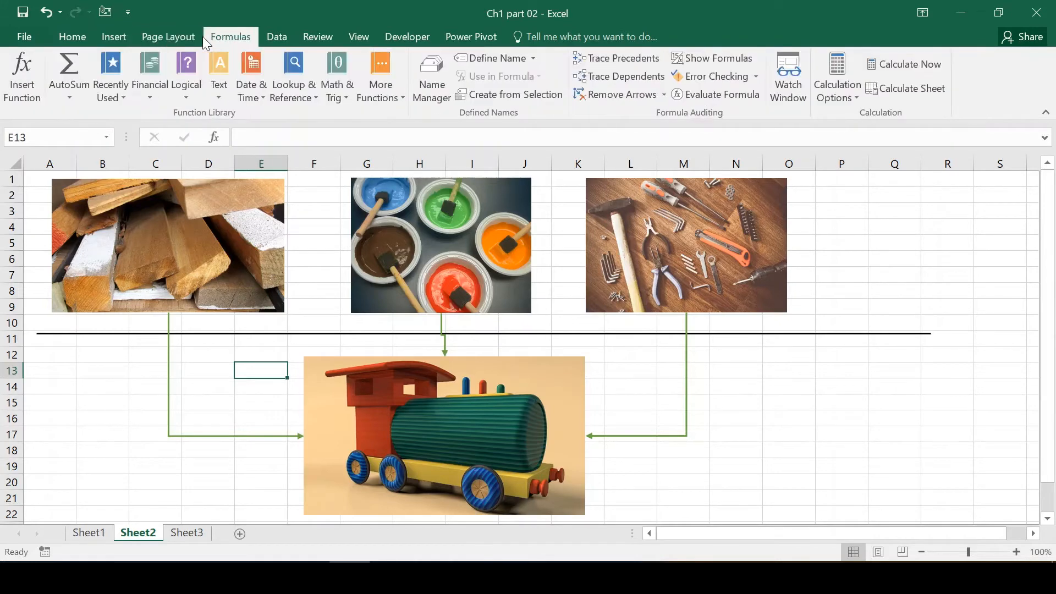
click(105, 35)
click(71, 35)
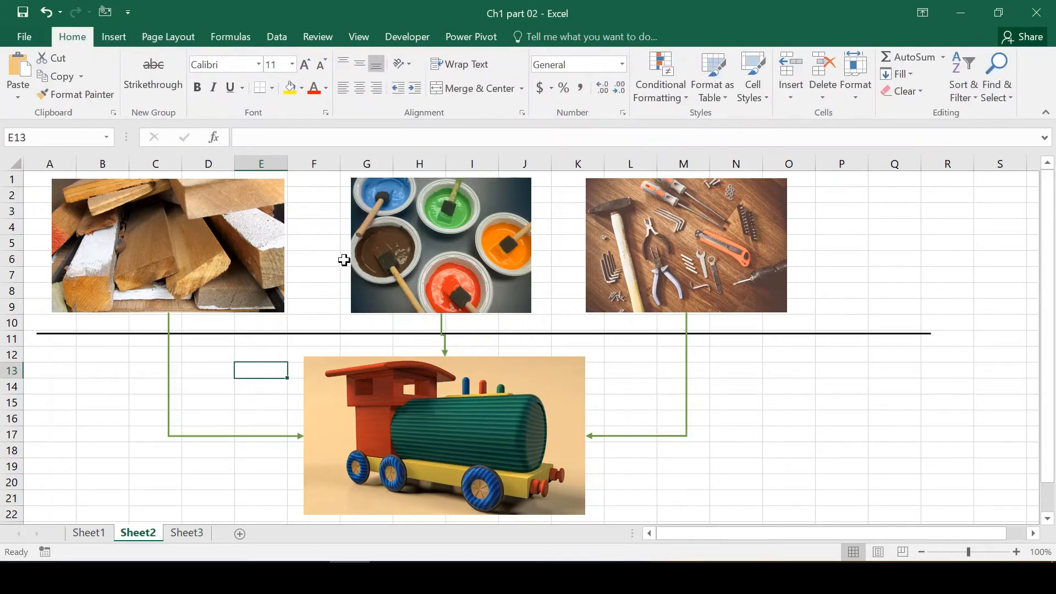
click(630, 278)
click(243, 263)
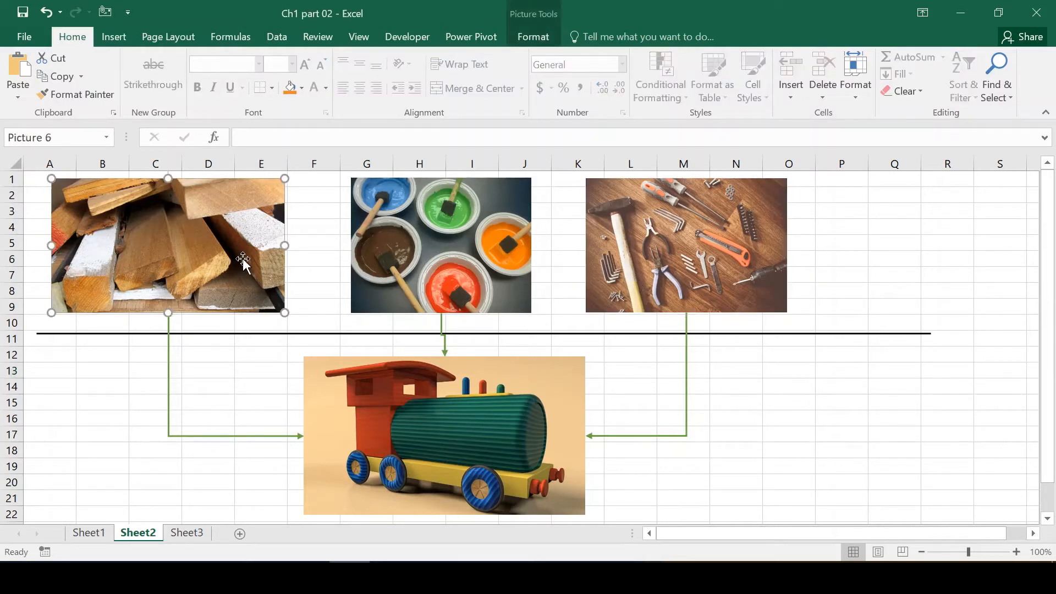
click(312, 272)
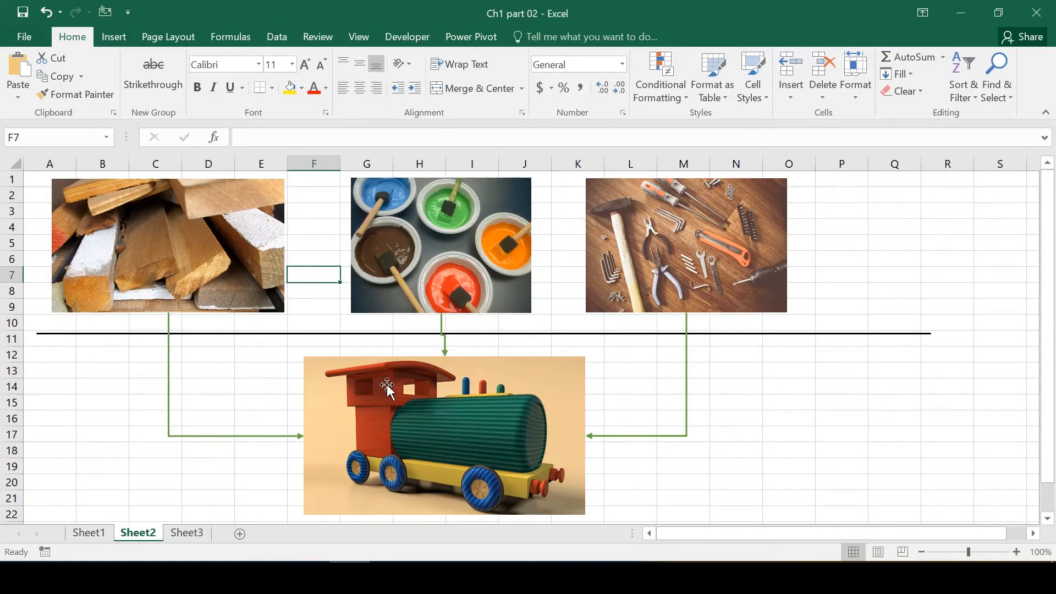
Switch to Sheet1 and select the range A1:H17 around the entered data
click(88, 533)
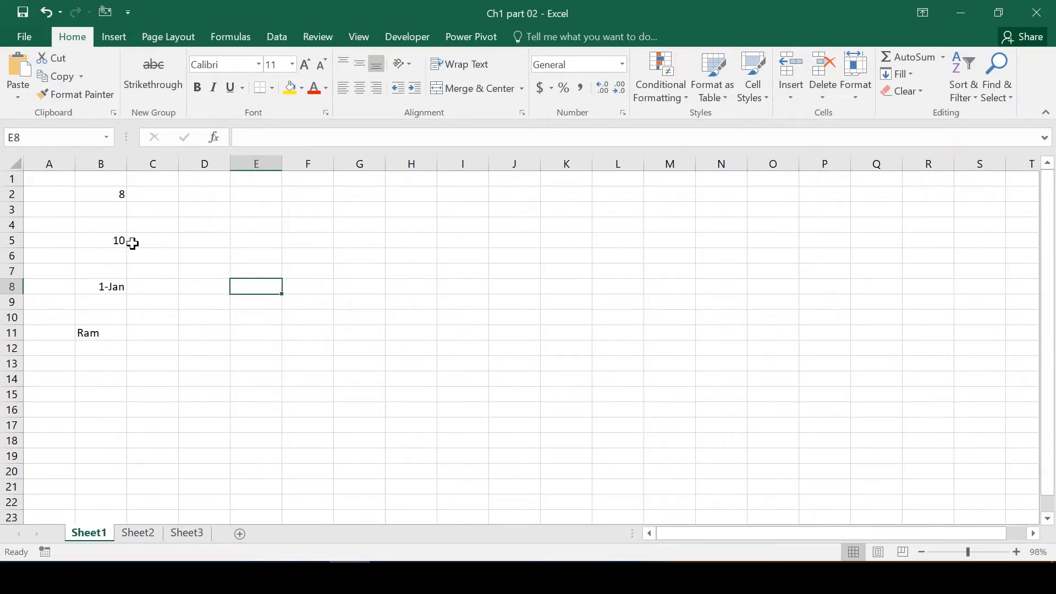
drag(49, 181, 392, 423)
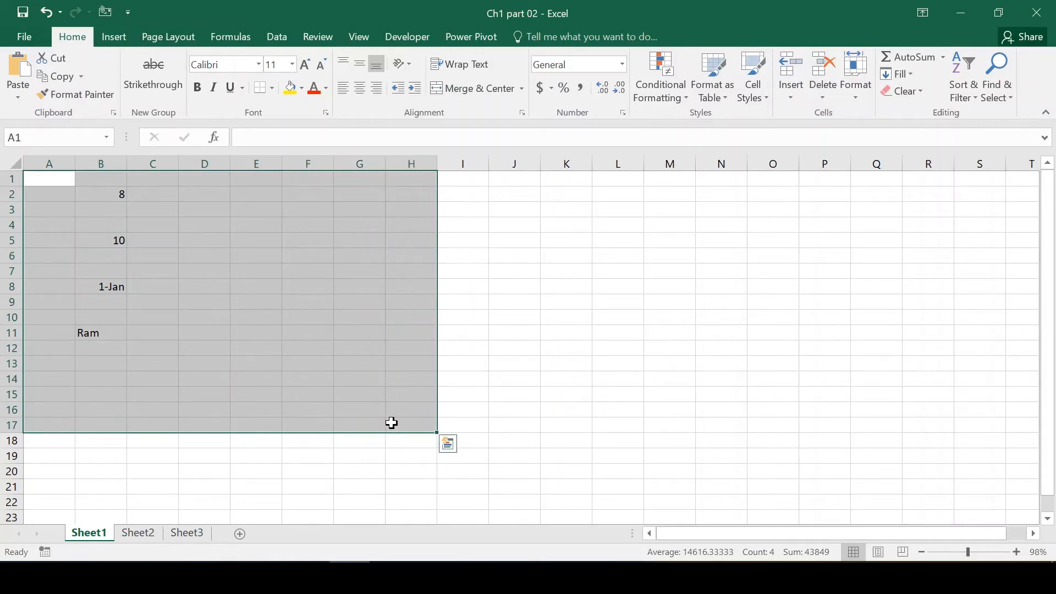
click(248, 274)
click(256, 256)
click(253, 344)
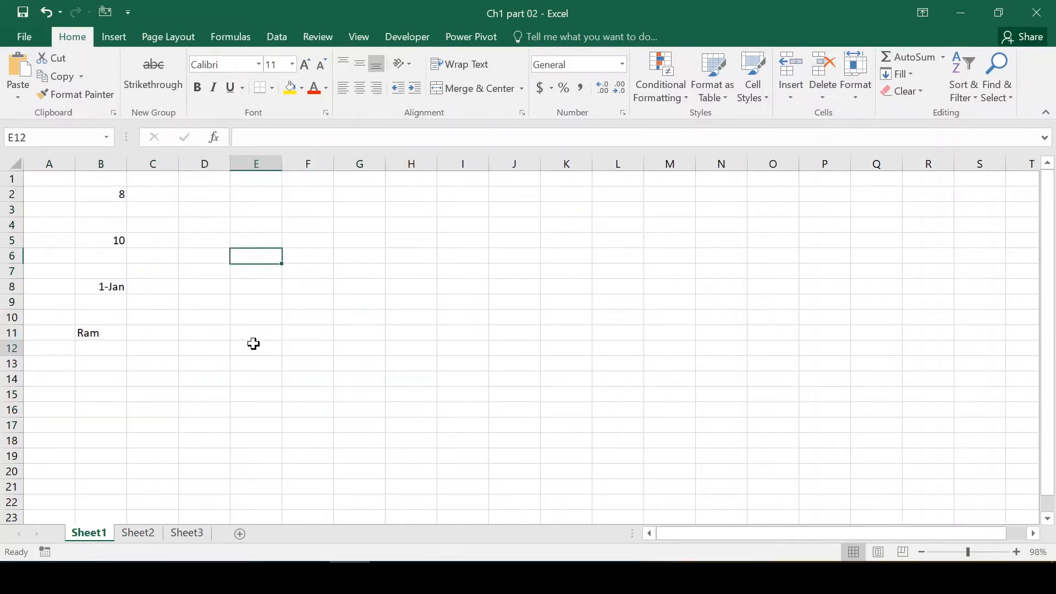
click(117, 37)
click(156, 41)
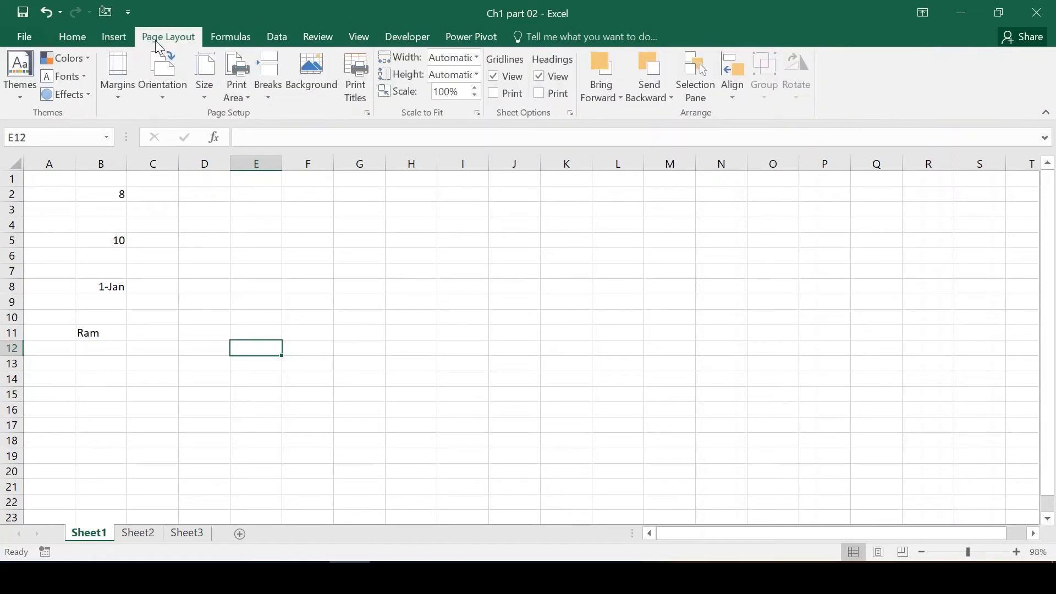
click(120, 41)
click(71, 43)
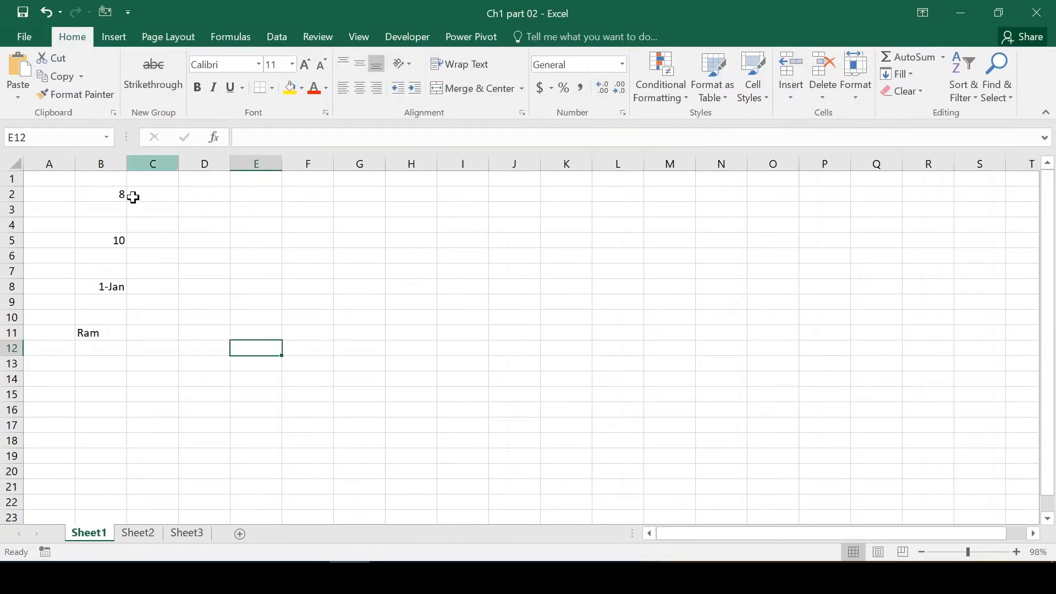
Select vertical blocks of cells in columns C and E, and the range D4:D9, beside the entered data
drag(158, 200, 167, 330)
drag(264, 204, 245, 340)
drag(190, 224, 200, 299)
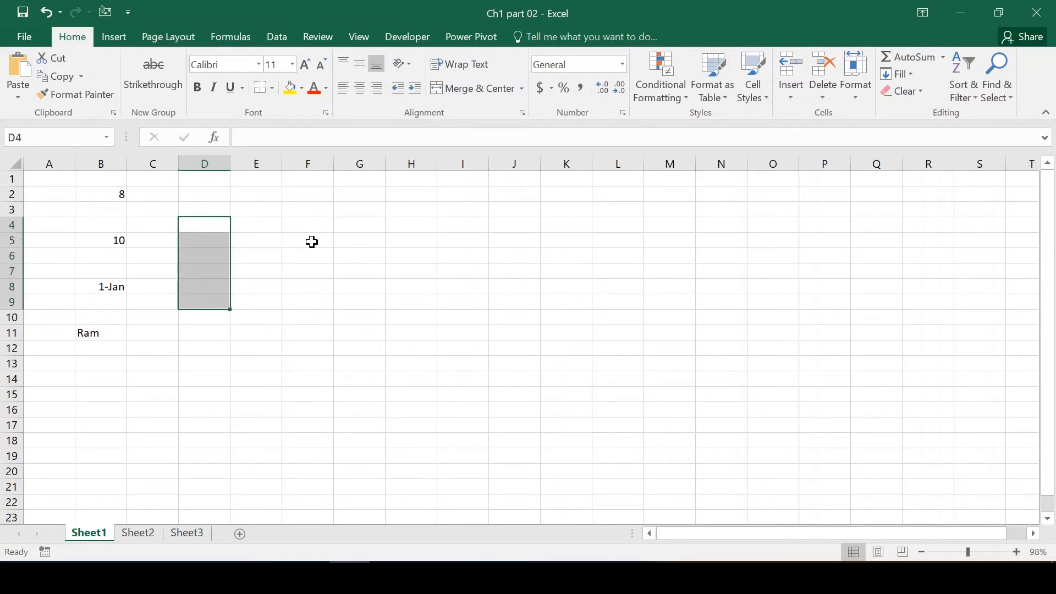
click(148, 219)
click(262, 306)
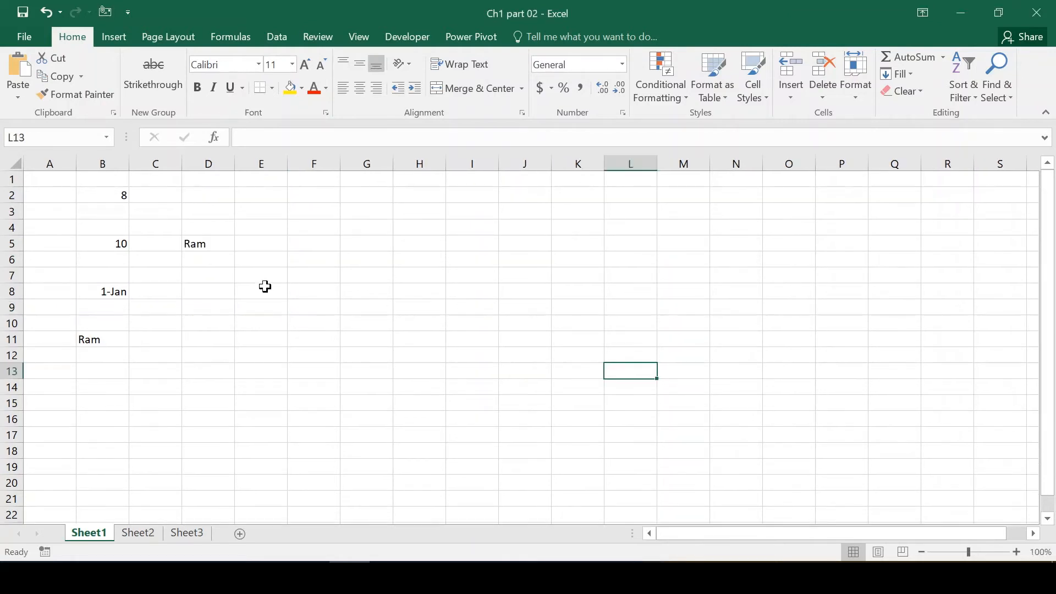
Move to cell A1 and select the range A1:C7
click(244, 278)
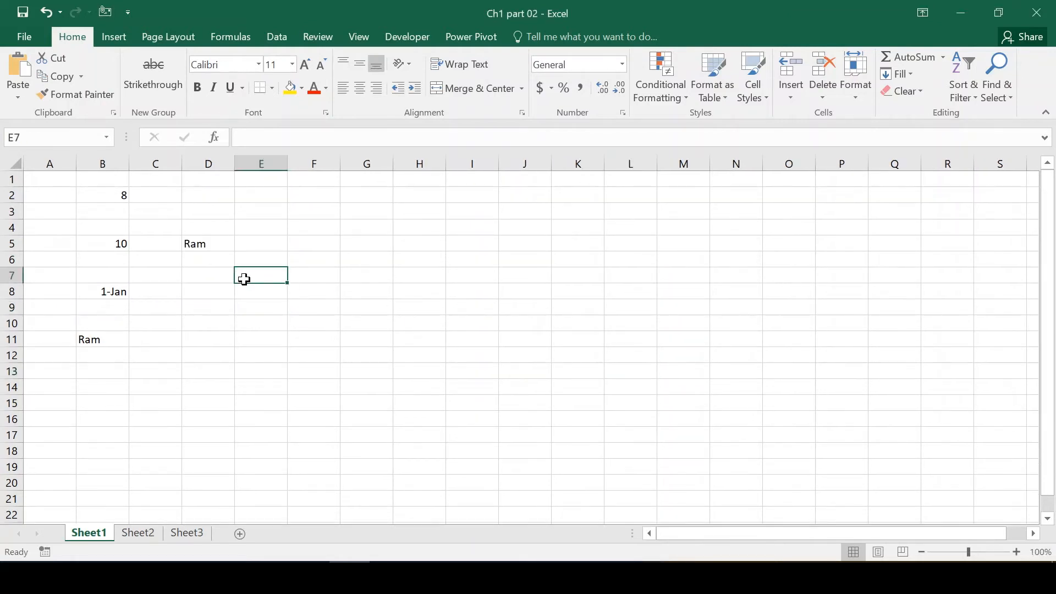
key(Home)
key(Up)
key(Up)
key(Up)
key(Up)
key(Up)
key(Up)
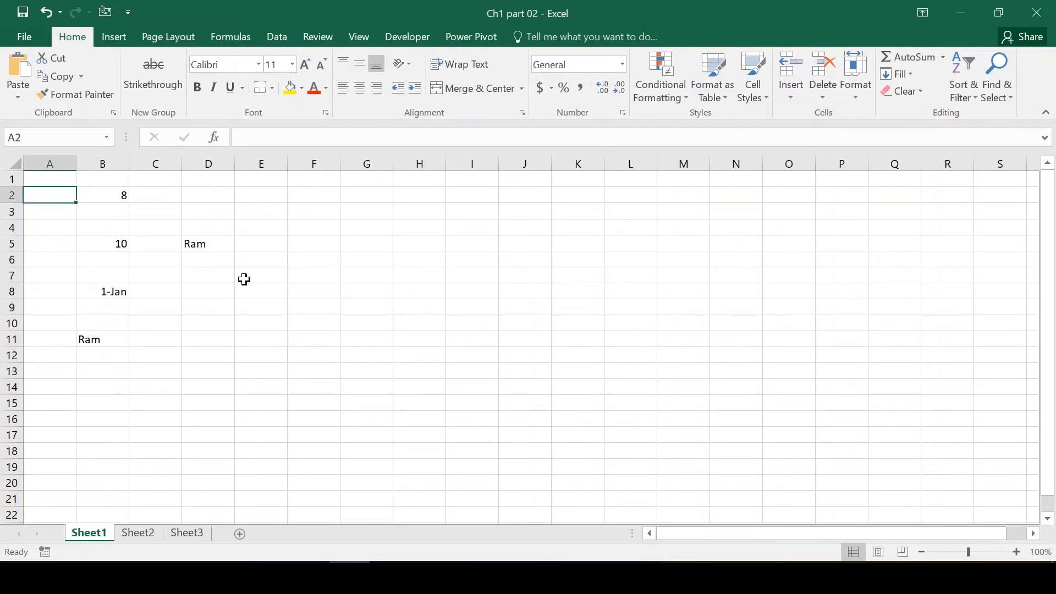
key(shift+Down)
key(shift+Down)
key(shift+Down)
key(shift+Down)
key(shift+Down)
key(shift+Down)
key(shift+Right)
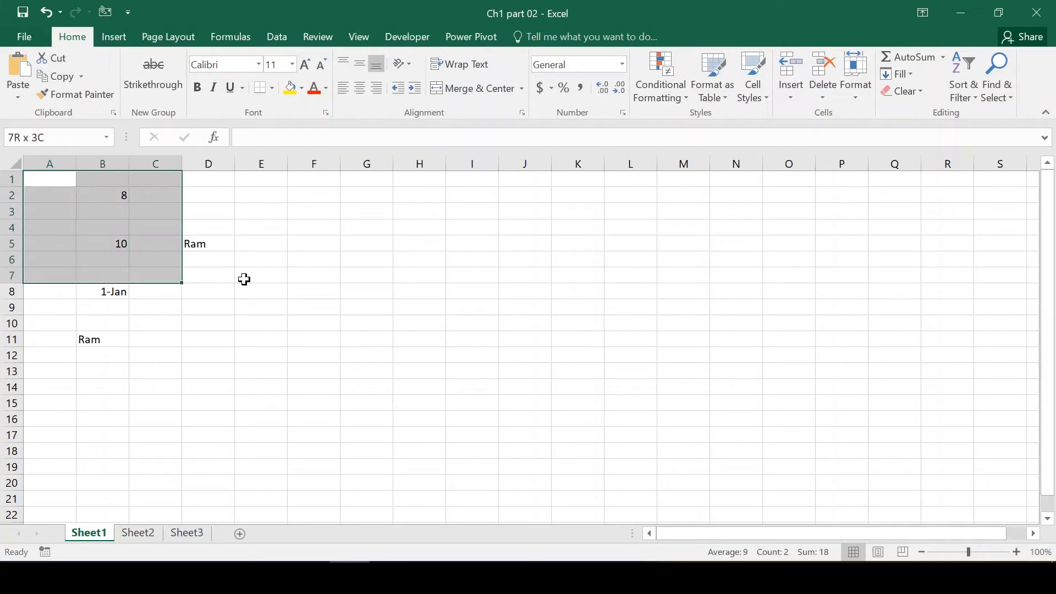
Move to cell D2 and select the range D2:E2
key(Right)
key(Right)
key(Down)
key(shift+Right)
key(Right)
key(shift+Right)
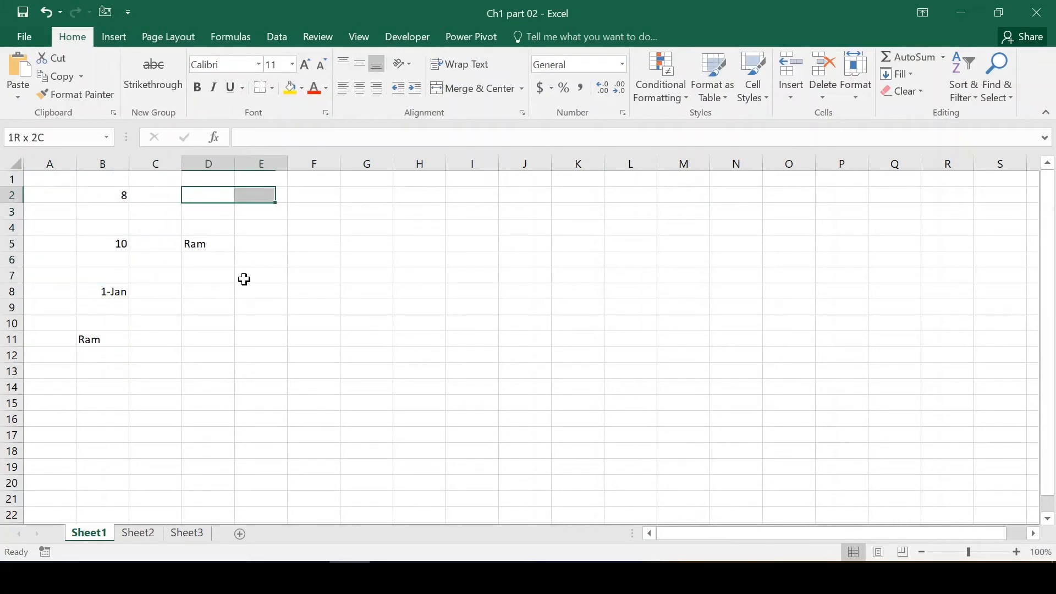
Clear the D2:E2 selection and move along row 2 to cell A2
key(Right)
key(shift+Right)
key(Right)
key(Left)
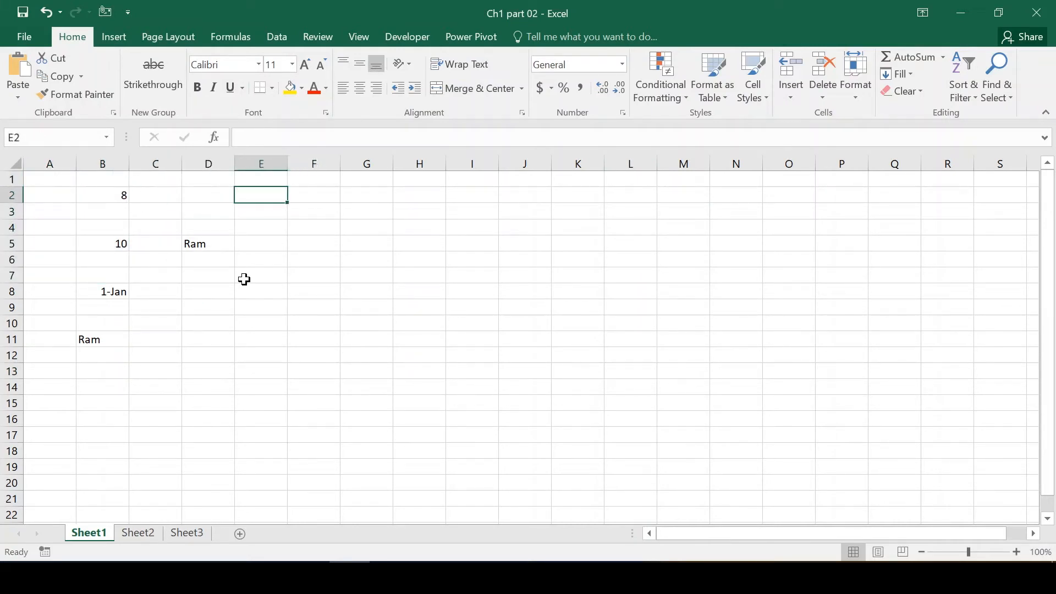
key(Left)
key(Left)
key(Left)
key(Left)
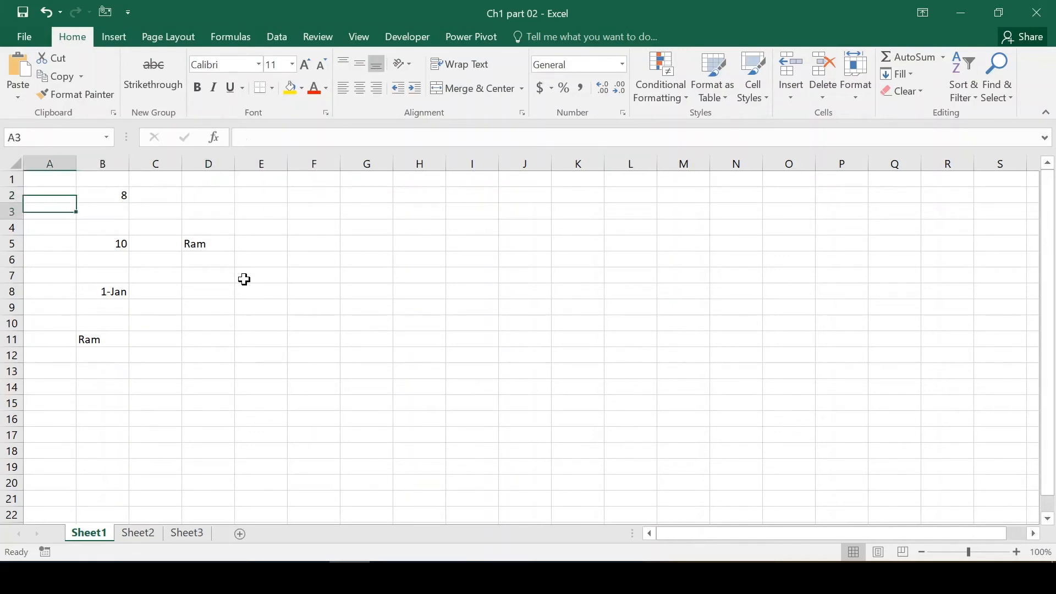
Move to cell A3 and select row 3 from there to the last column of the sheet
key(Down)
key(shift+Right)
key(shift+Right)
key(shift+Right)
key(shift+Right)
key(shift+Right)
key(shift+Right)
key(shift+Right)
key(shift+Right)
key(ctrl+shift+Right)
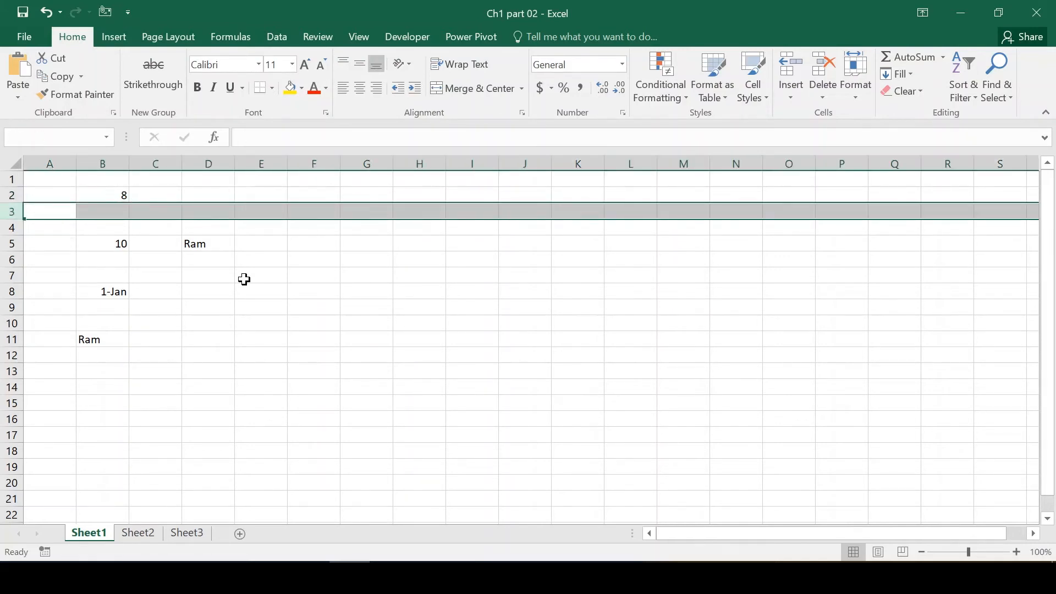
Move to cell E1 and select column E from there to the last row of the sheet
key(Right)
key(Right)
key(Right)
key(Right)
key(ctrl+Up)
key(shift+Down)
key(shift+Down)
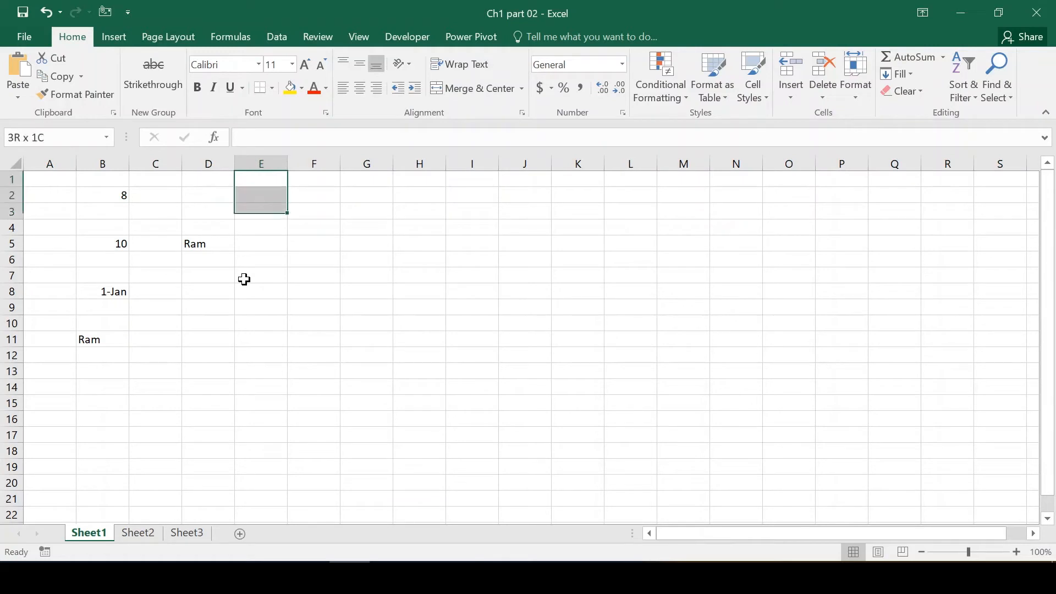
key(shift+Down)
key(shift+Down)
key(shift+Down)
key(shift+Down)
key(shift+Down)
key(shift+Down)
key(ctrl+shift+Down)
Return to cell E1 and move down to cell E6
key(ctrl+Up)
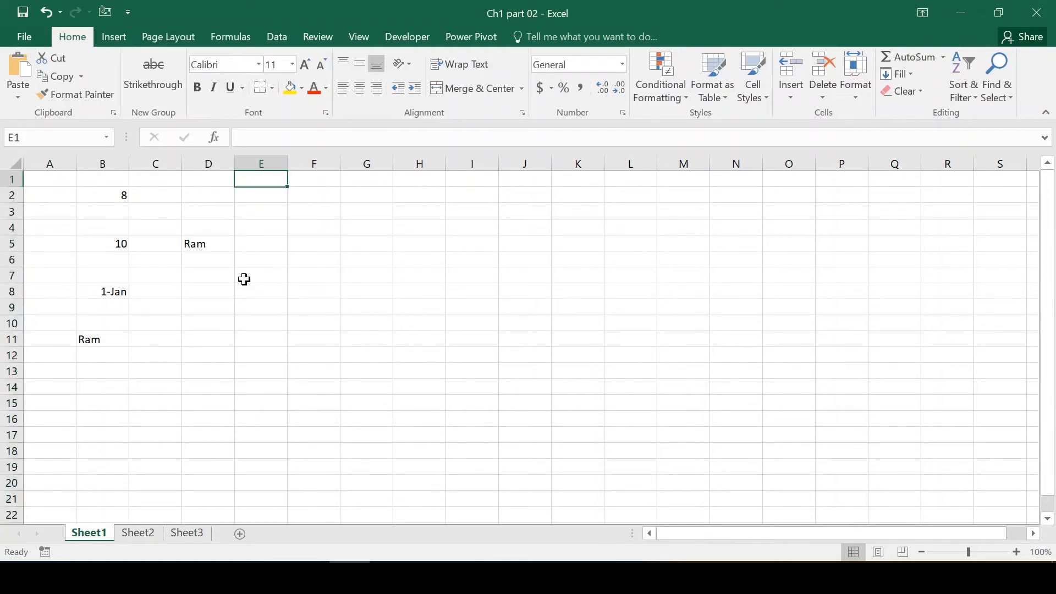
key(Down)
key(Down)
key(Down)
key(Down)
key(Down)
key(Left)
key(Left)
key(Right)
key(Right)
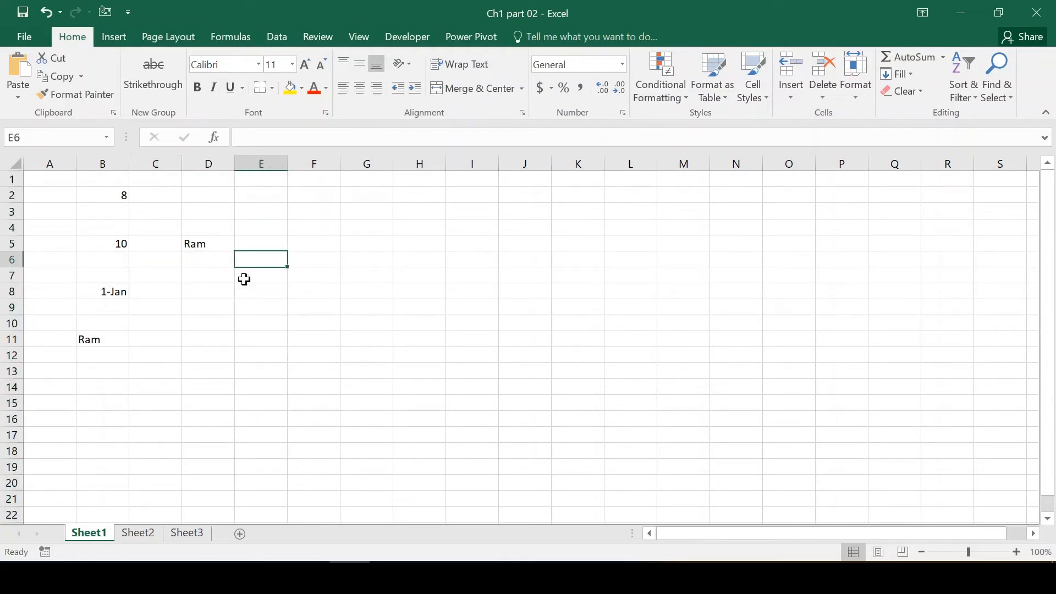
key(XF86AudioMute)
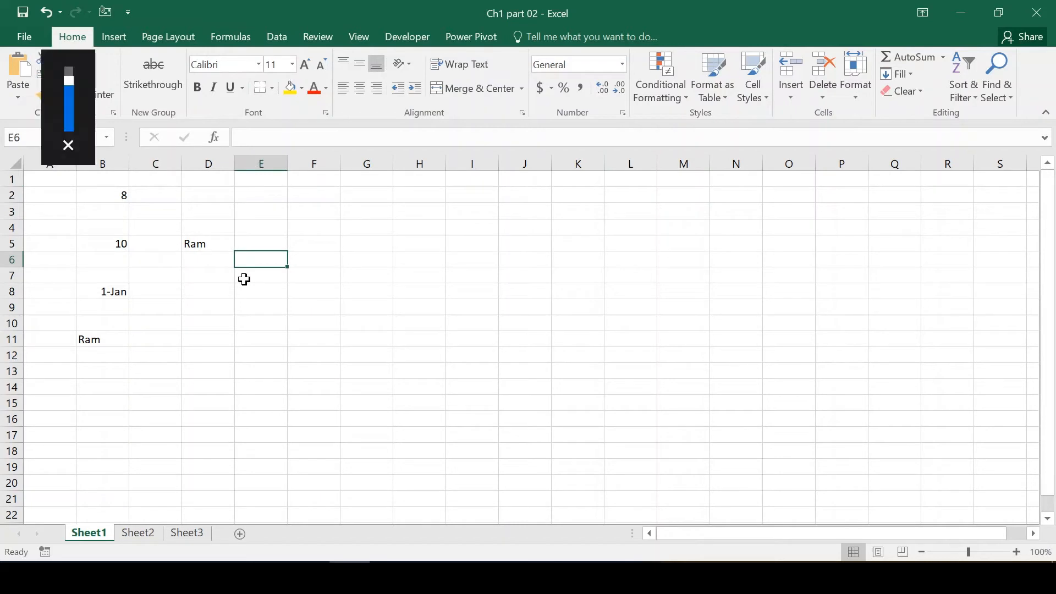
key(Up)
key(Up)
key(Down)
key(Down)
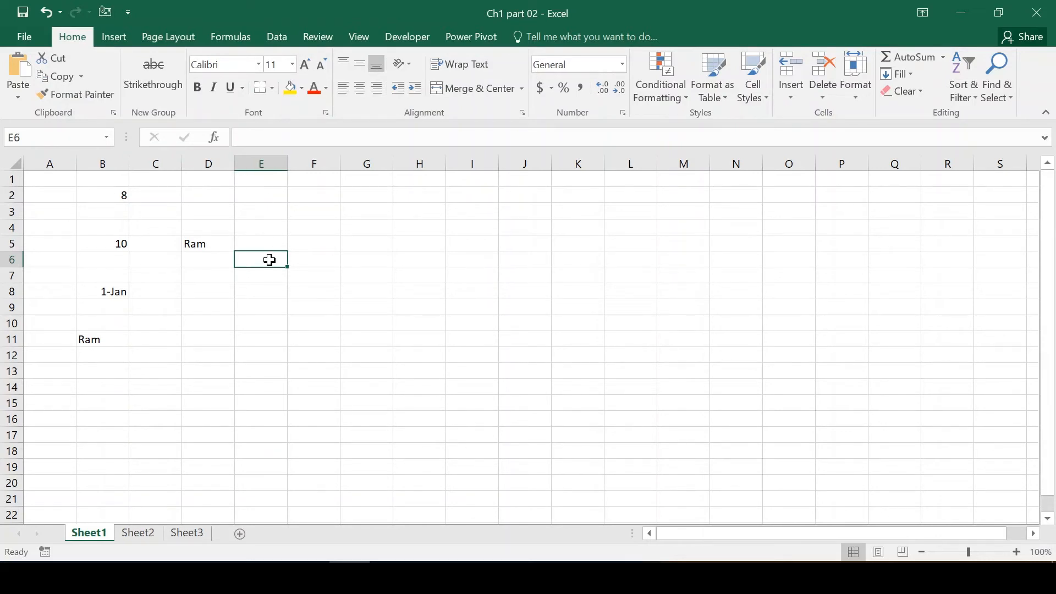
Select the whole of column E and the whole of row 6 in turn, and return to cell E6
key(ctrl+space)
key(Left)
key(Right)
key(shift+space)
key(Left)
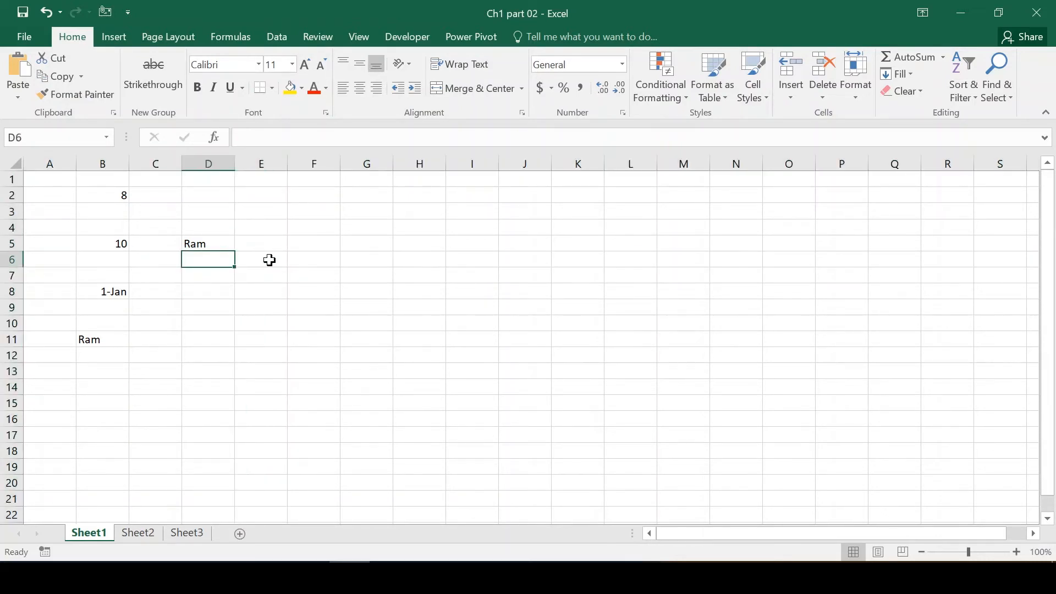
key(Right)
Jump directly to cell D3 by its cell reference
click(55, 137)
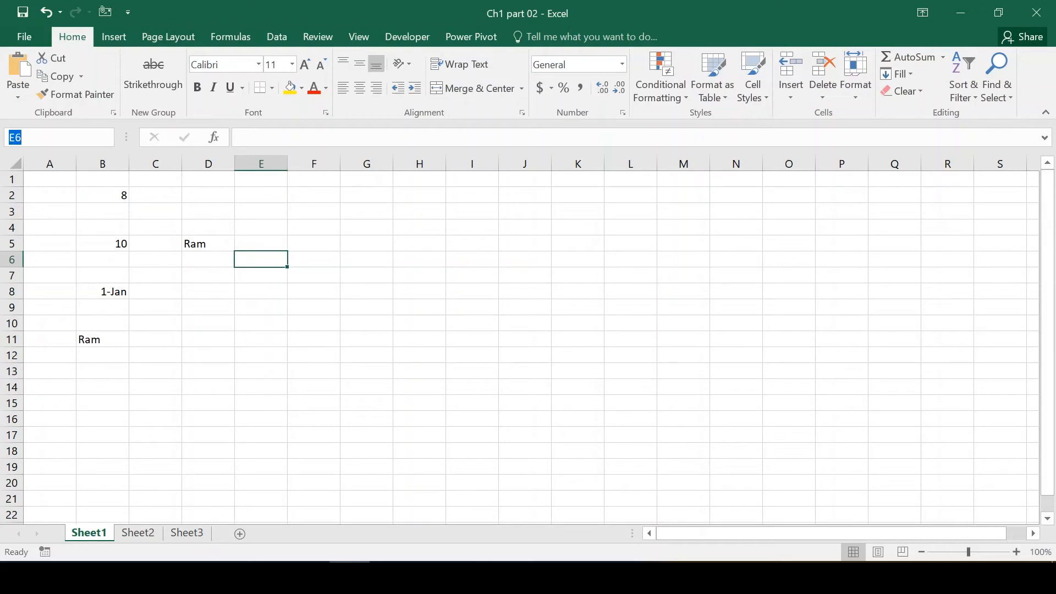
text(D3)
key(Return)
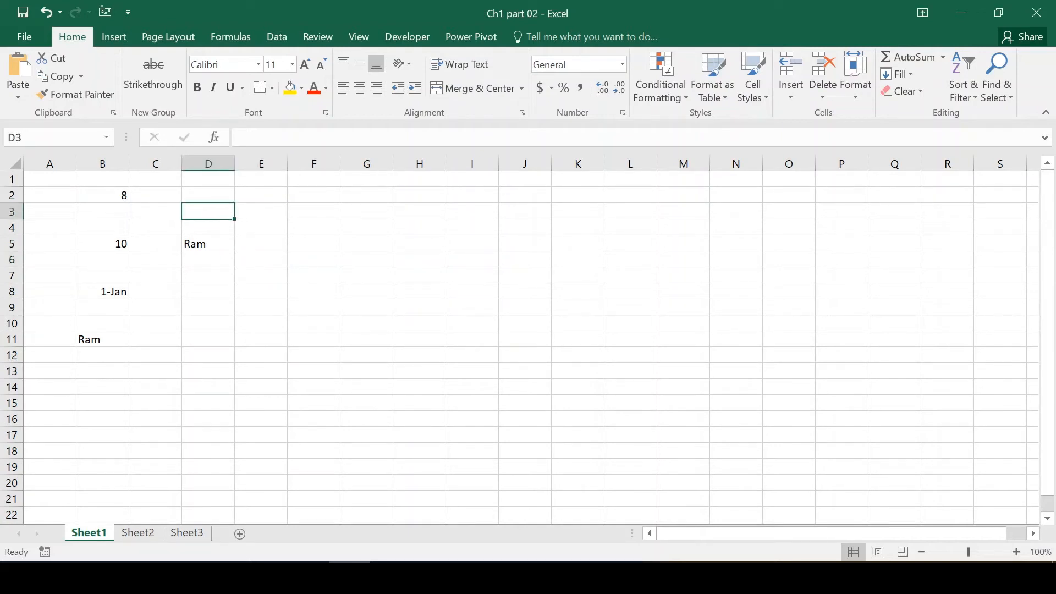
Select the entire column D and the entire row 3 in turn around cell D3
click(215, 165)
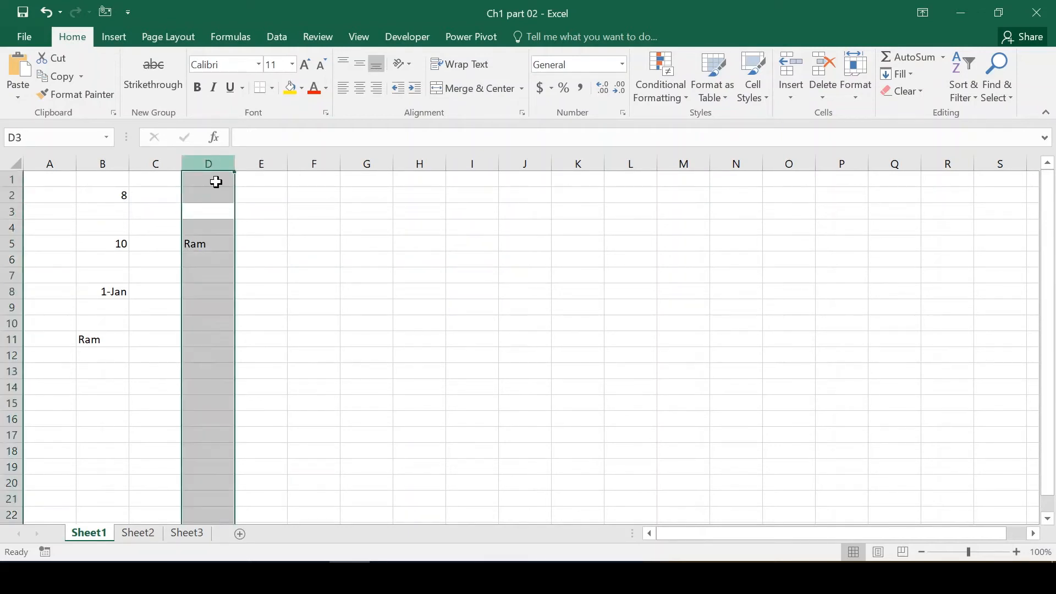
click(219, 207)
key(shift+space)
key(Left)
key(Right)
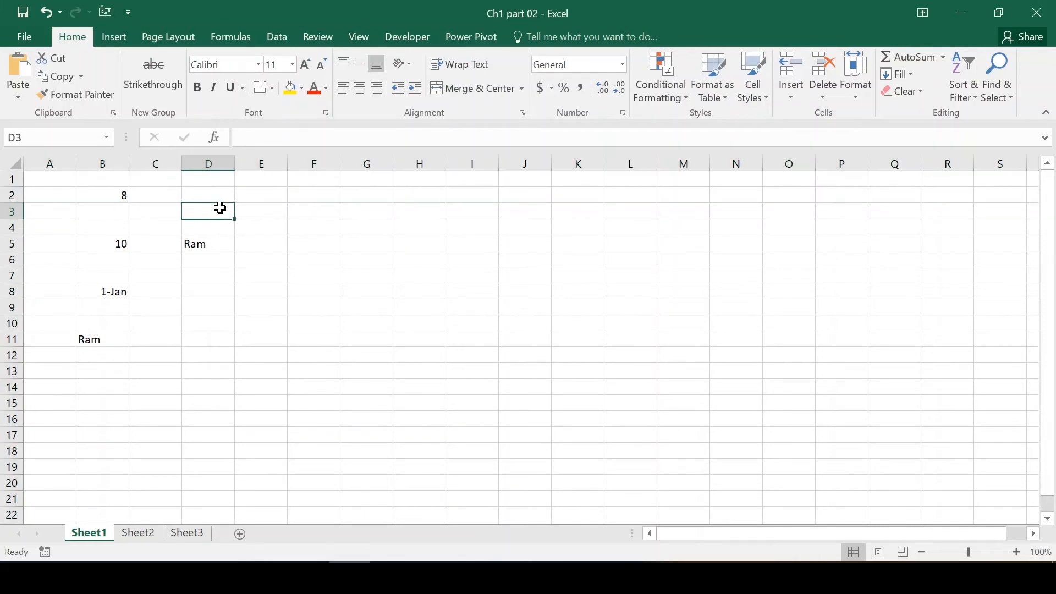
key(ctrl+space)
key(Down)
key(Up)
key(shift+space)
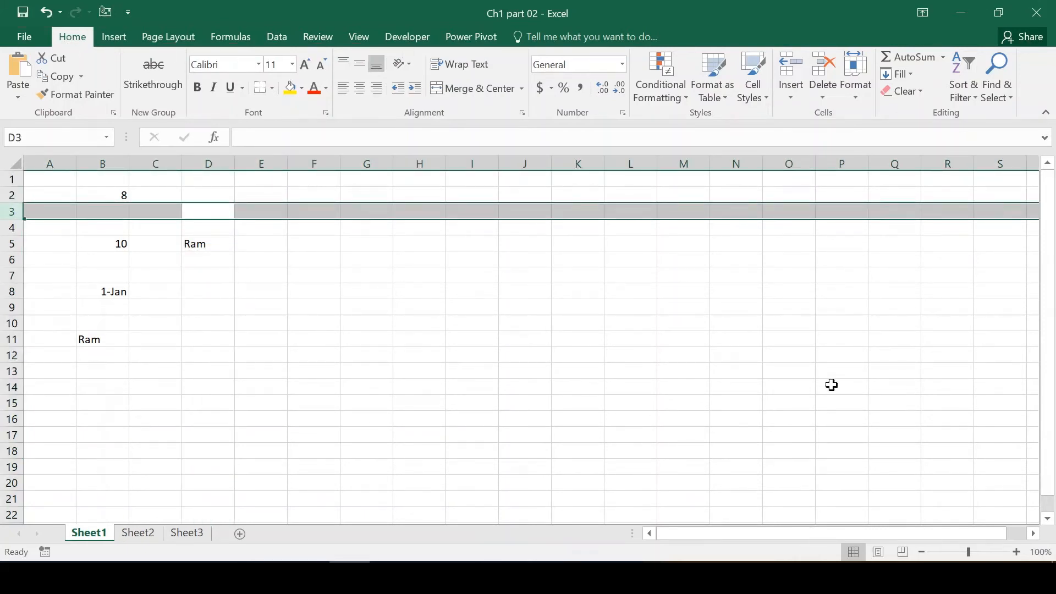
Select cell O13, zoom the worksheet out, and restore the zoom to 100%
click(792, 377)
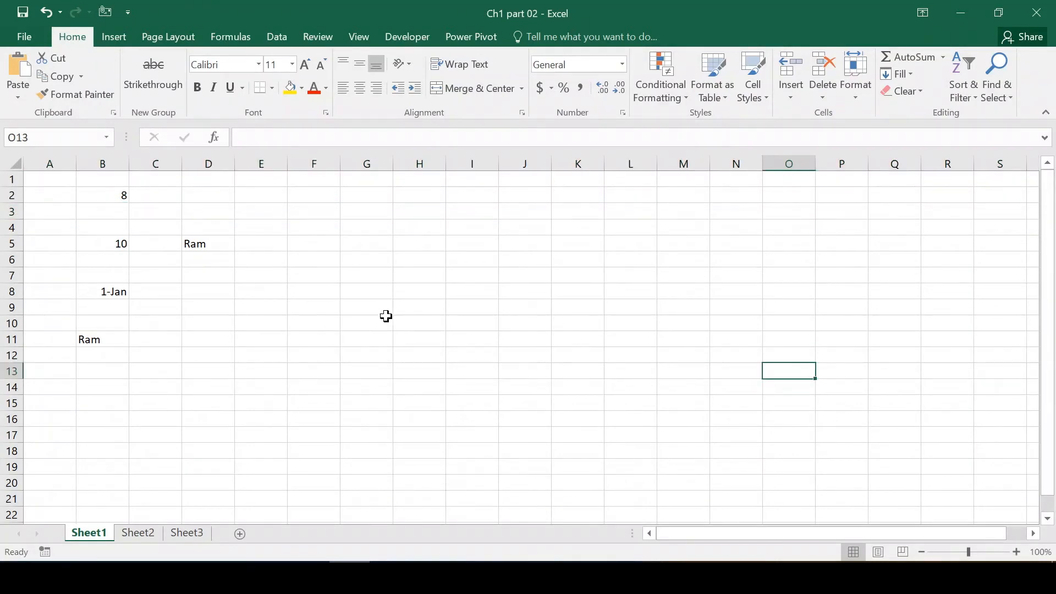
click(922, 552)
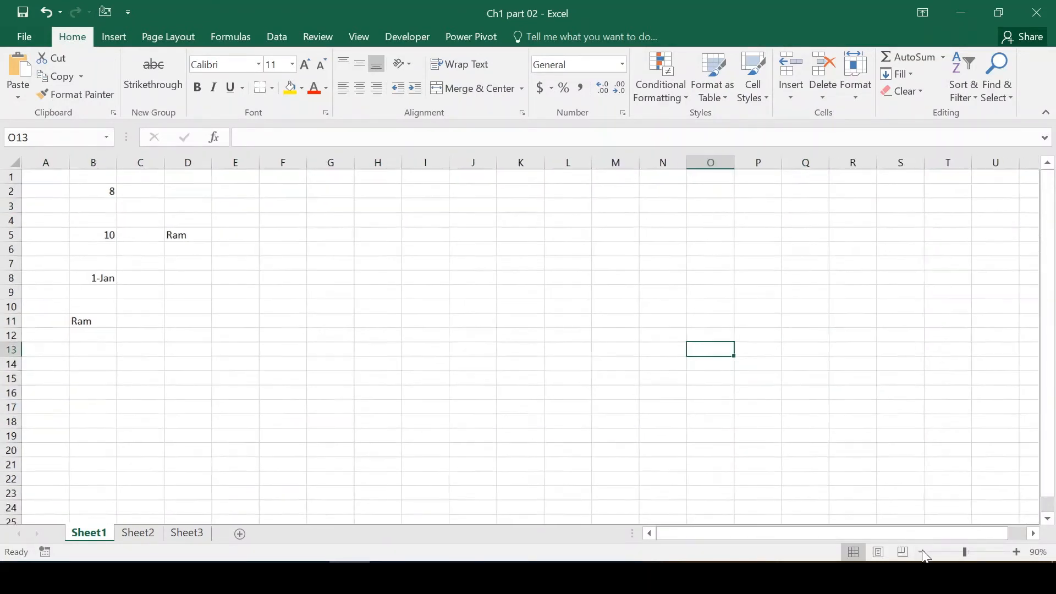
click(922, 552)
click(1016, 552)
click(1017, 551)
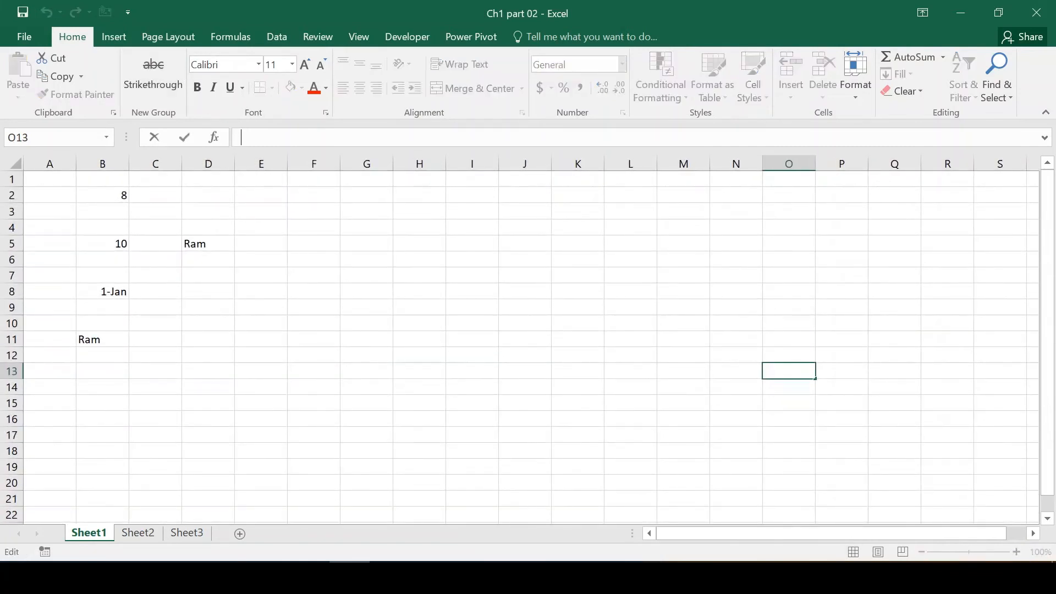
Enter 8 in cell D2
click(194, 189)
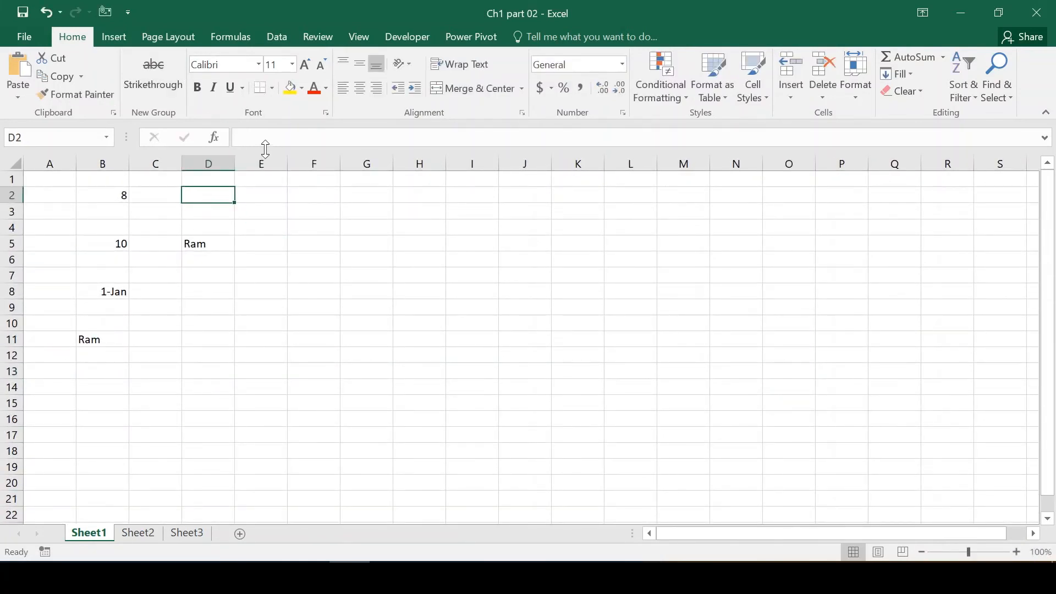
click(241, 138)
text(8)
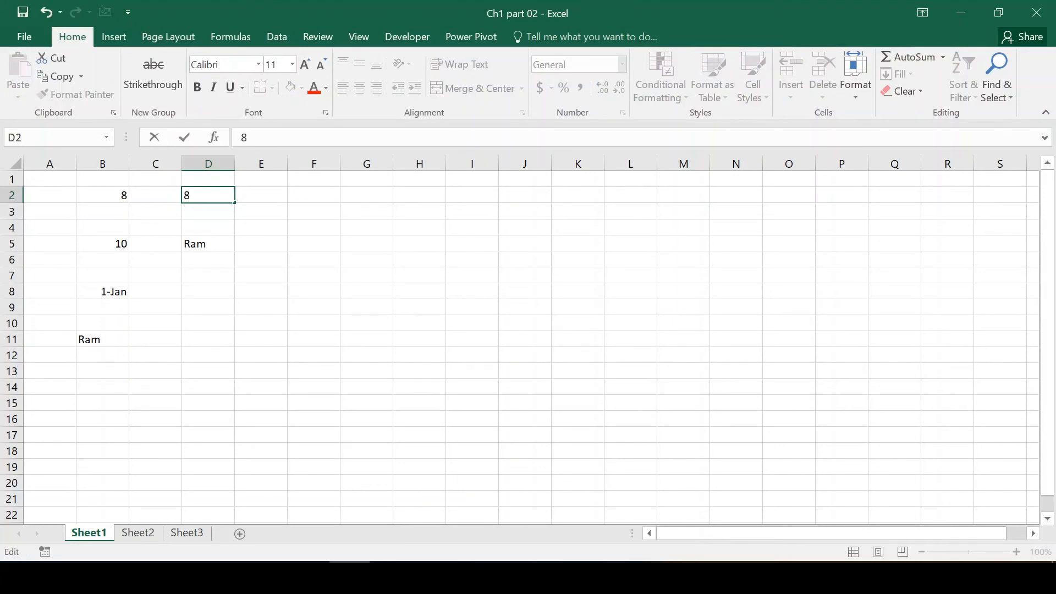
key(Return)
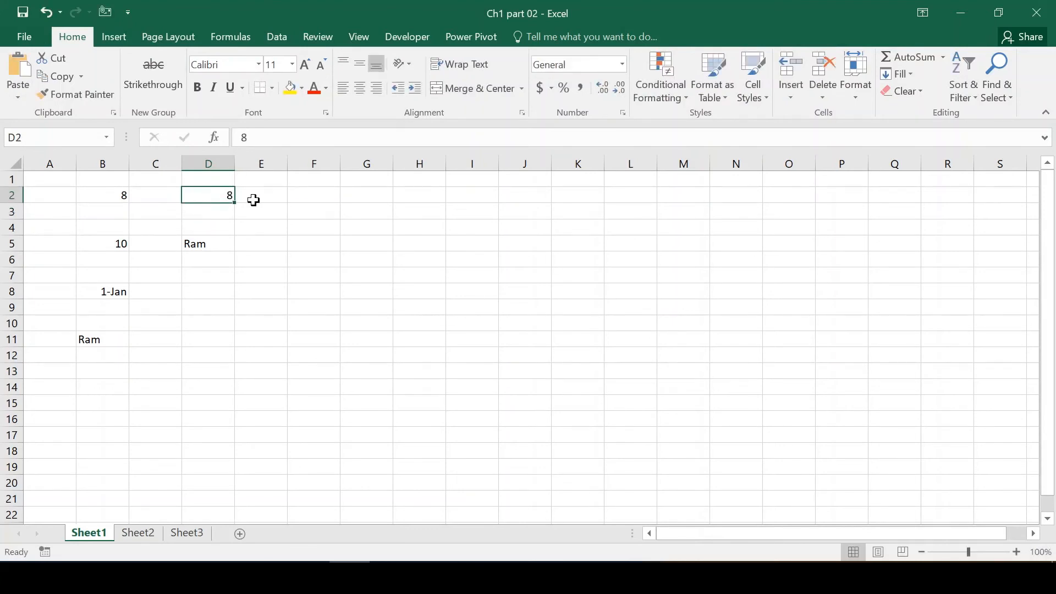
Change the value in cell D2 to 10 and reopen it for editing
double_click(244, 137)
text(10)
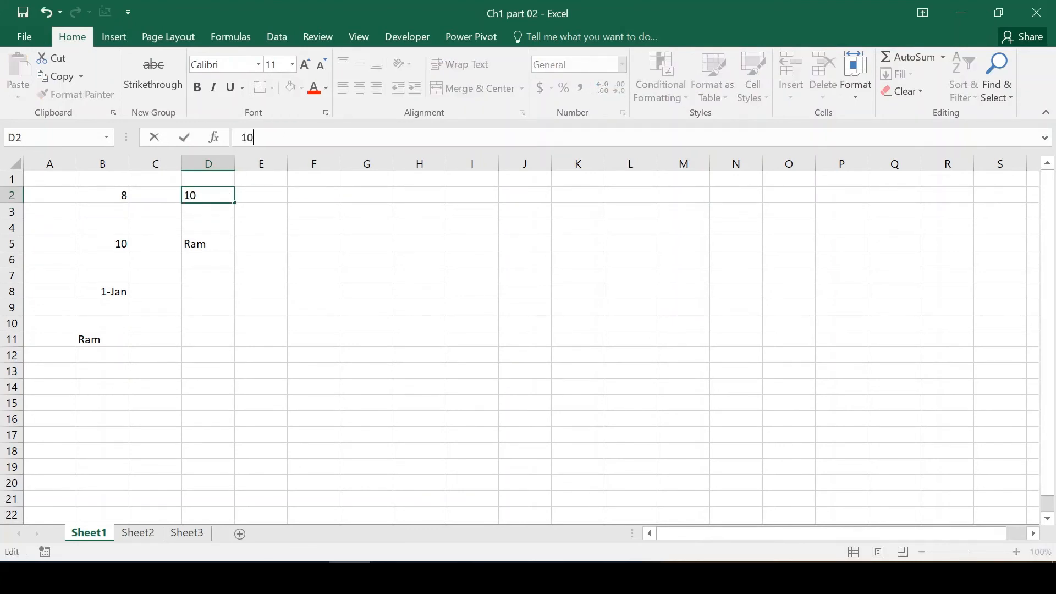
key(Return)
click(207, 194)
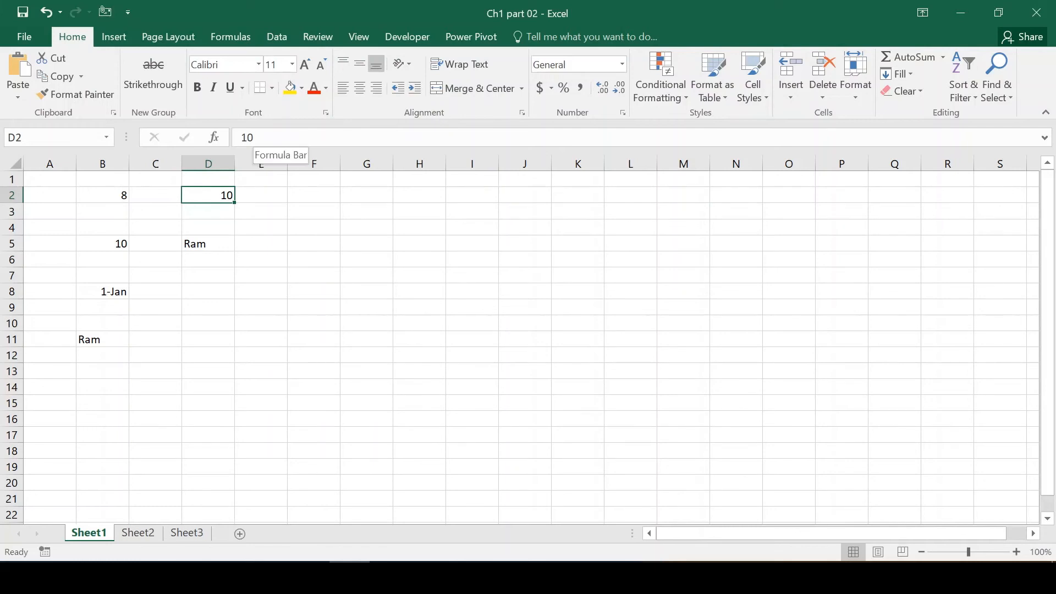
double_click(247, 138)
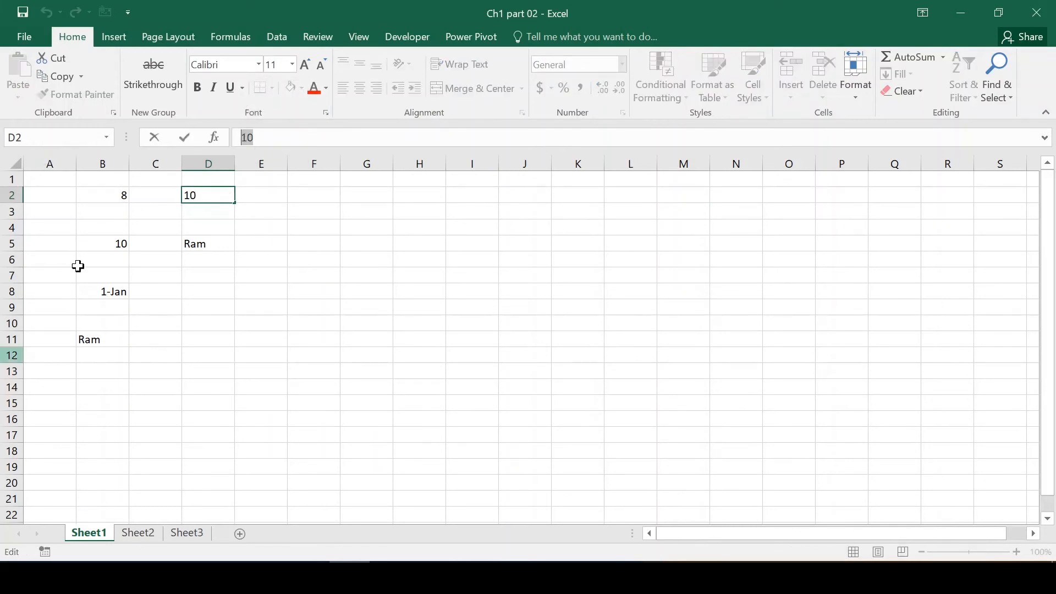
Leave the cell entry and select column D, followed by column E
click(204, 165)
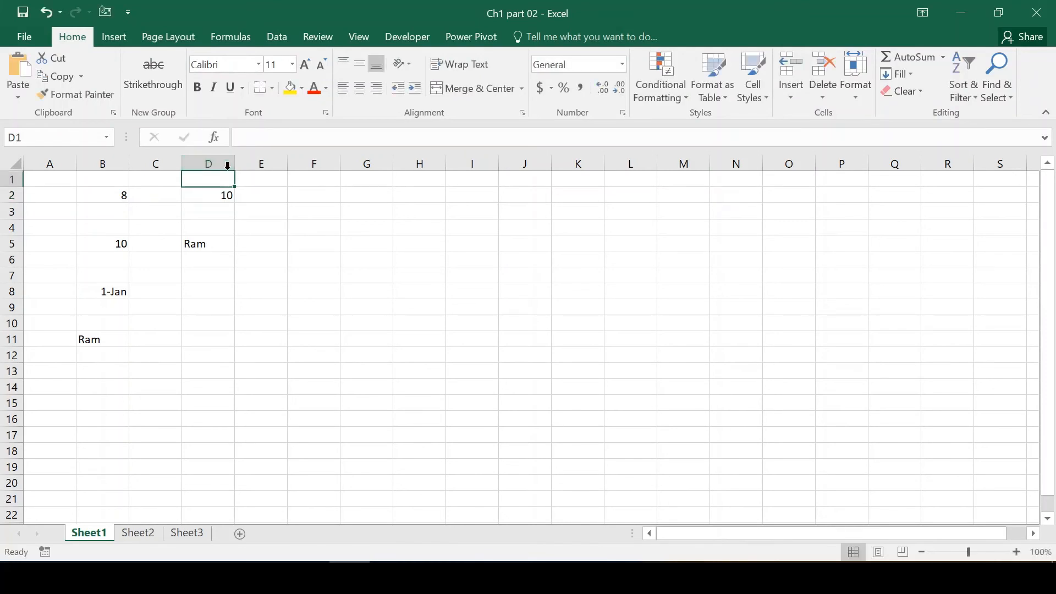
click(215, 164)
click(245, 164)
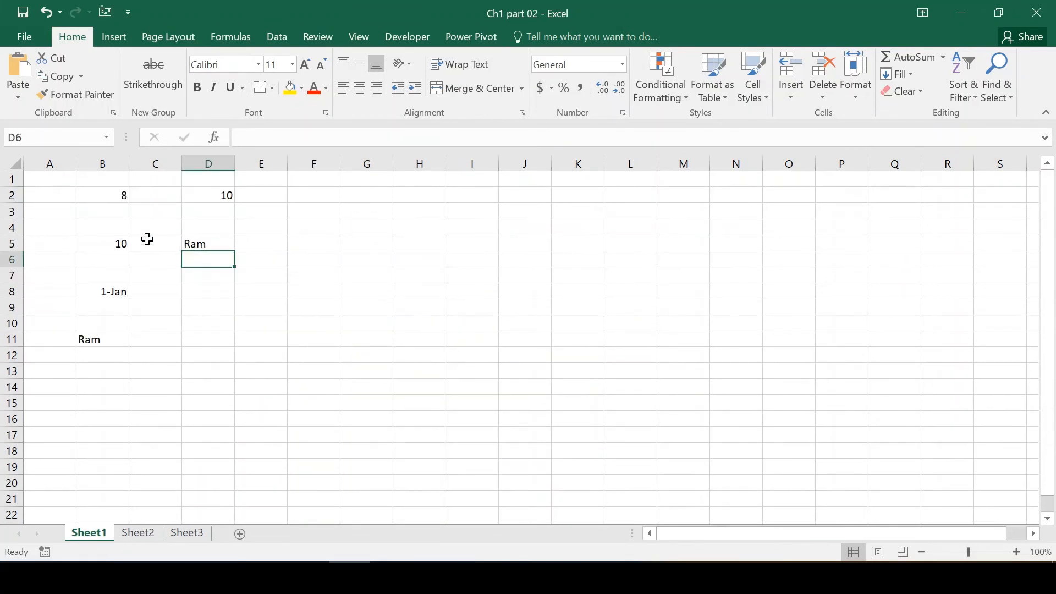
Select several rectangular blocks of cells one after another, finishing with the range E6:G13
drag(94, 206, 196, 312)
drag(355, 241, 435, 370)
drag(229, 227, 282, 291)
click(420, 353)
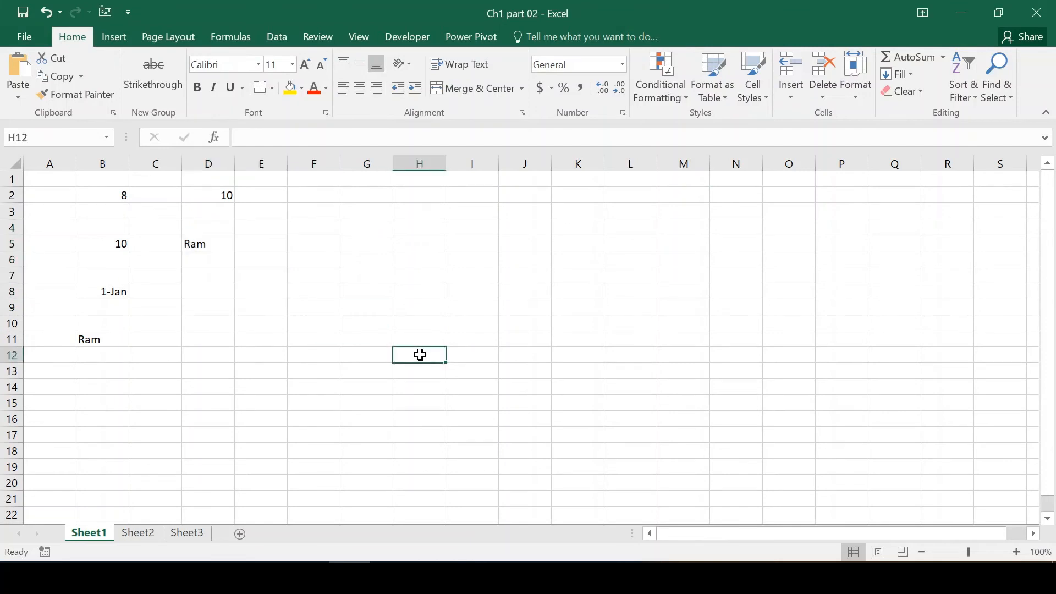
drag(238, 263, 370, 368)
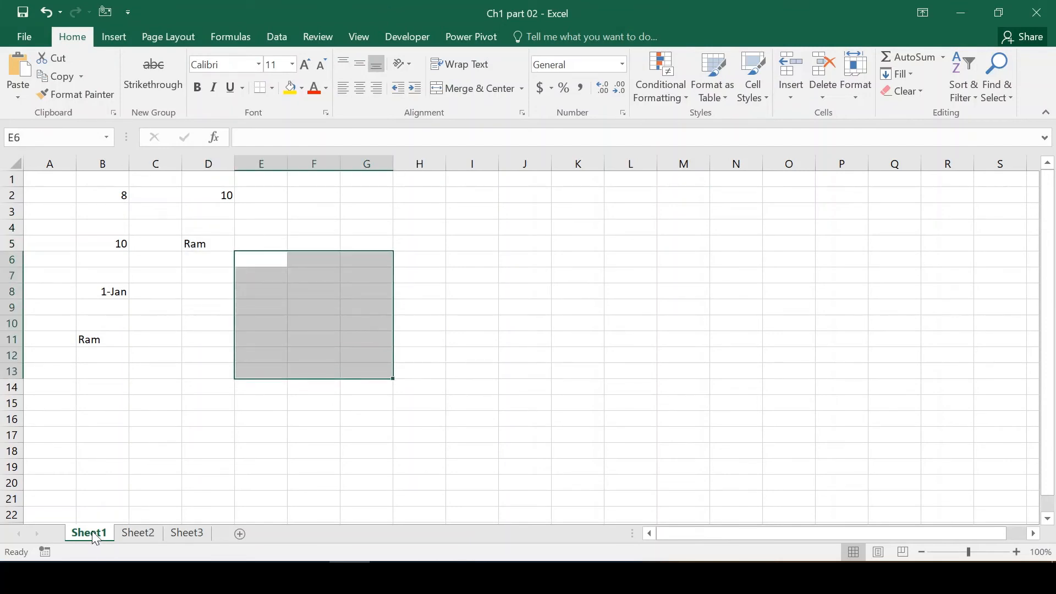
Go through Sheet2 and Sheet3 and add two new worksheets after them
click(138, 533)
click(187, 534)
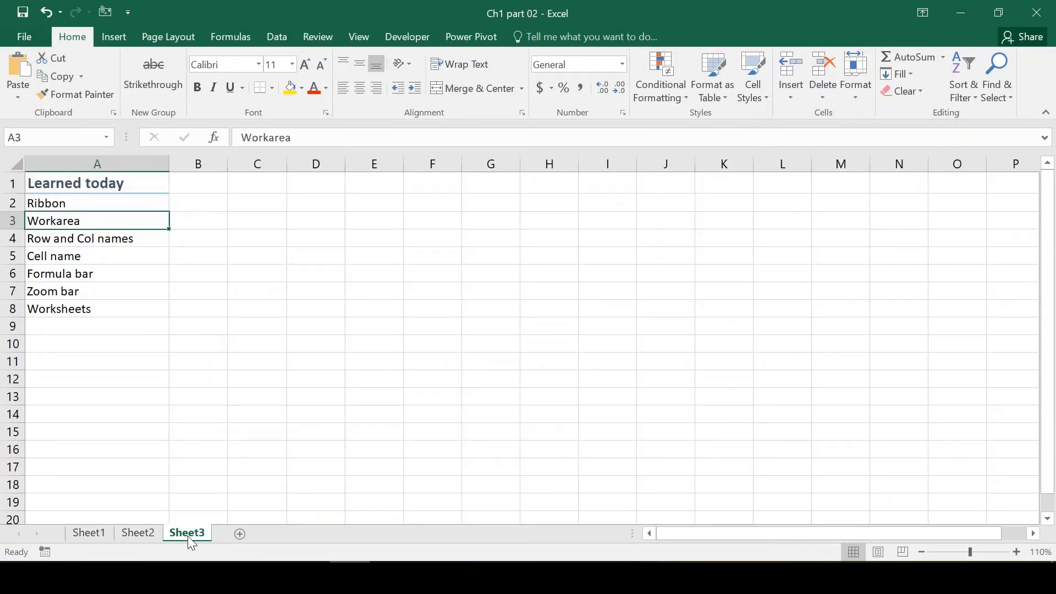
click(240, 534)
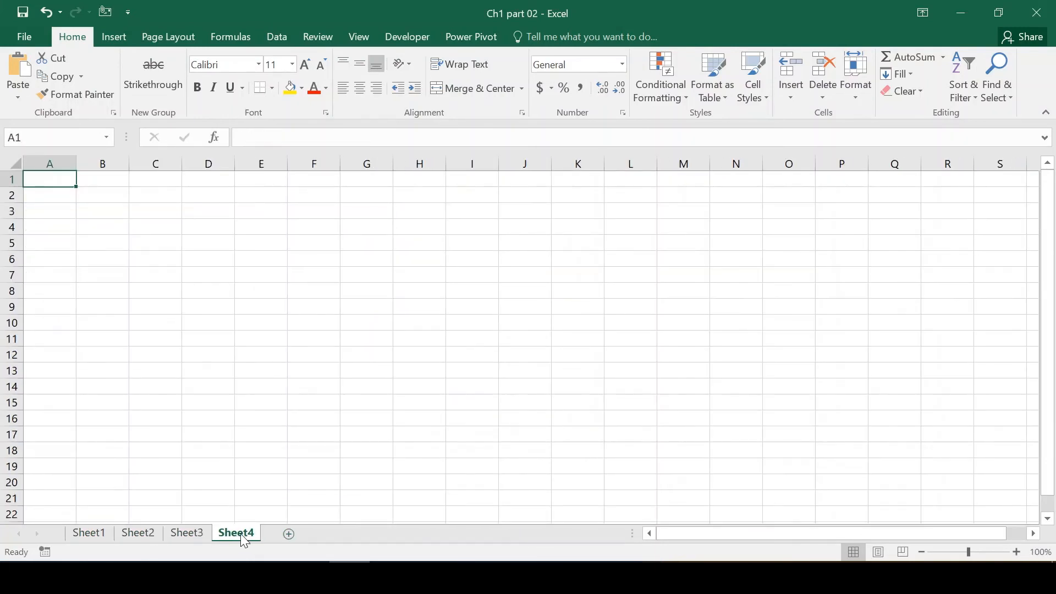
click(291, 533)
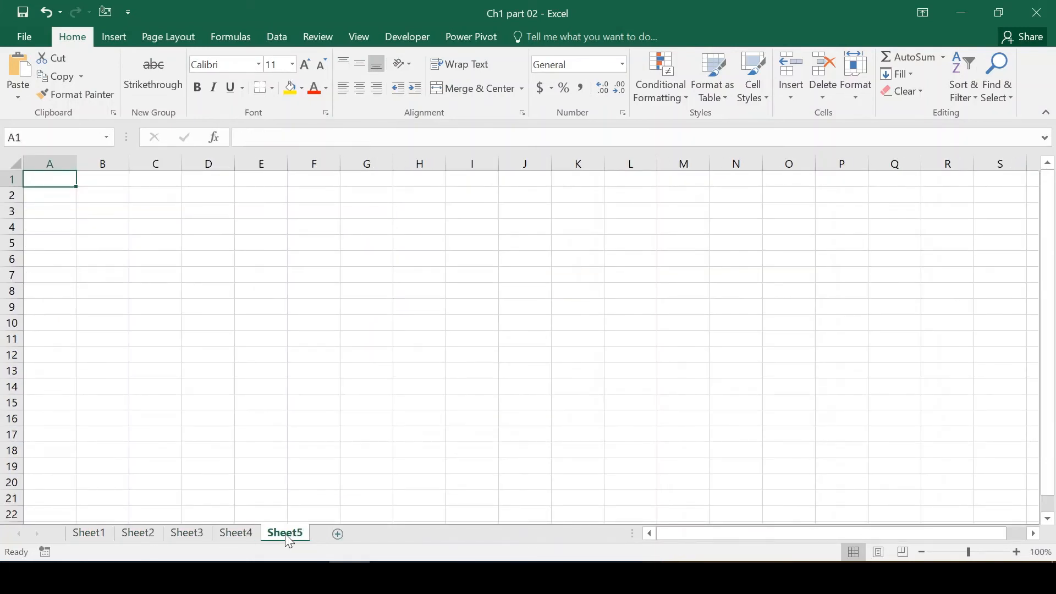
Go back through the worksheets from Sheet4 to Sheet1 and return to Sheet3
click(236, 537)
click(179, 532)
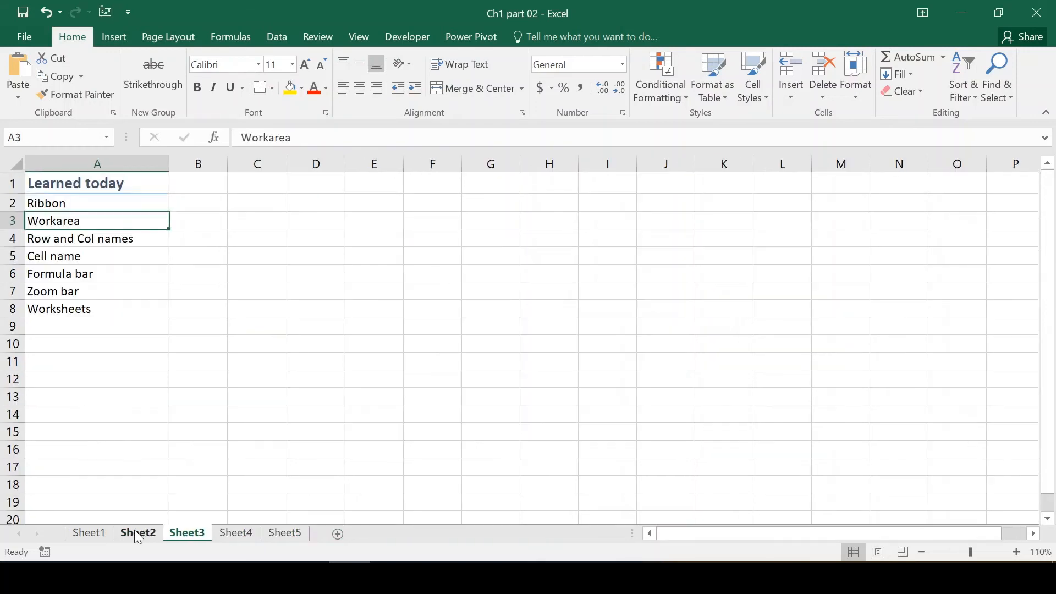
click(134, 531)
click(91, 533)
click(122, 533)
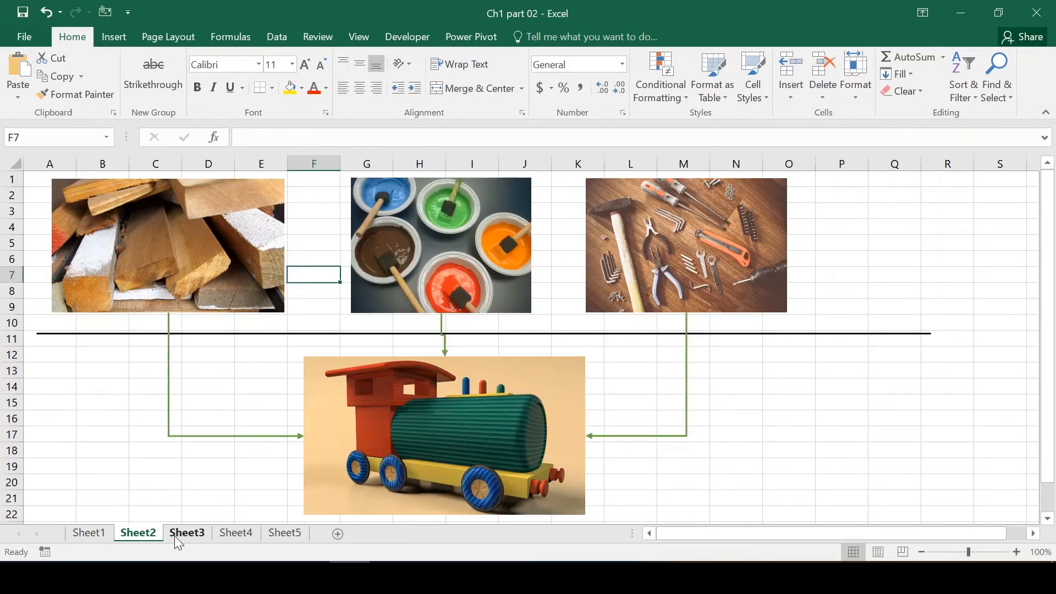
click(186, 537)
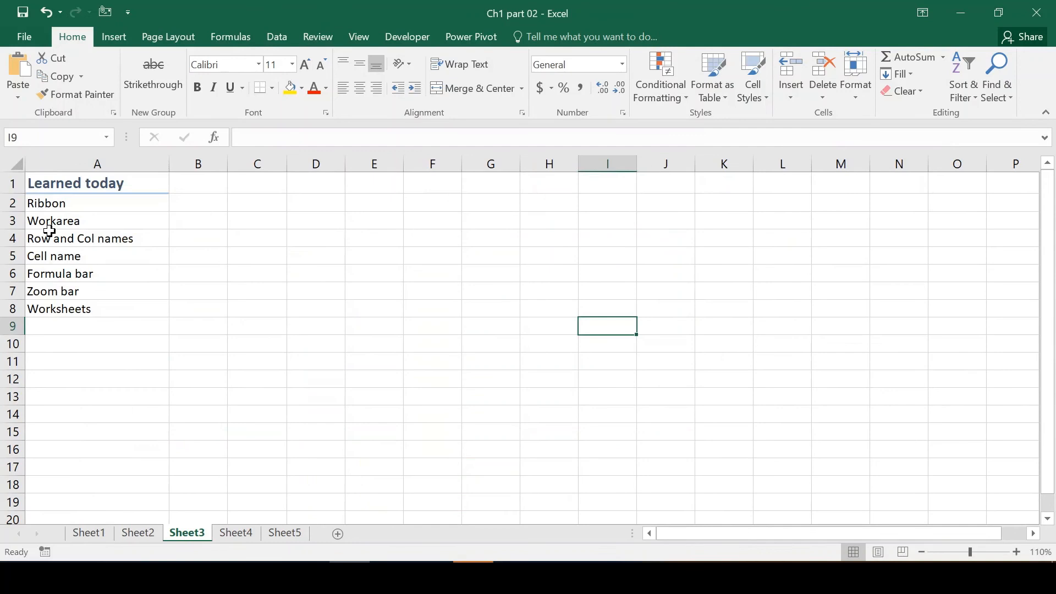
Select the Ribbon entry in A2 extended to B2, and look through the Page Layout, Home and Insert commands
click(96, 209)
key(shift+Right)
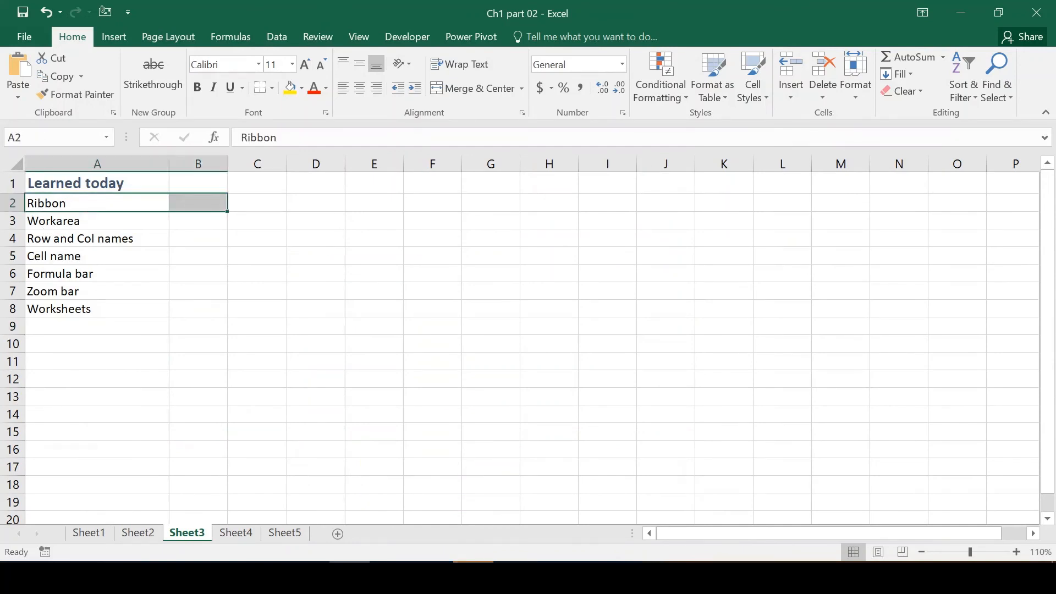
click(124, 28)
click(144, 32)
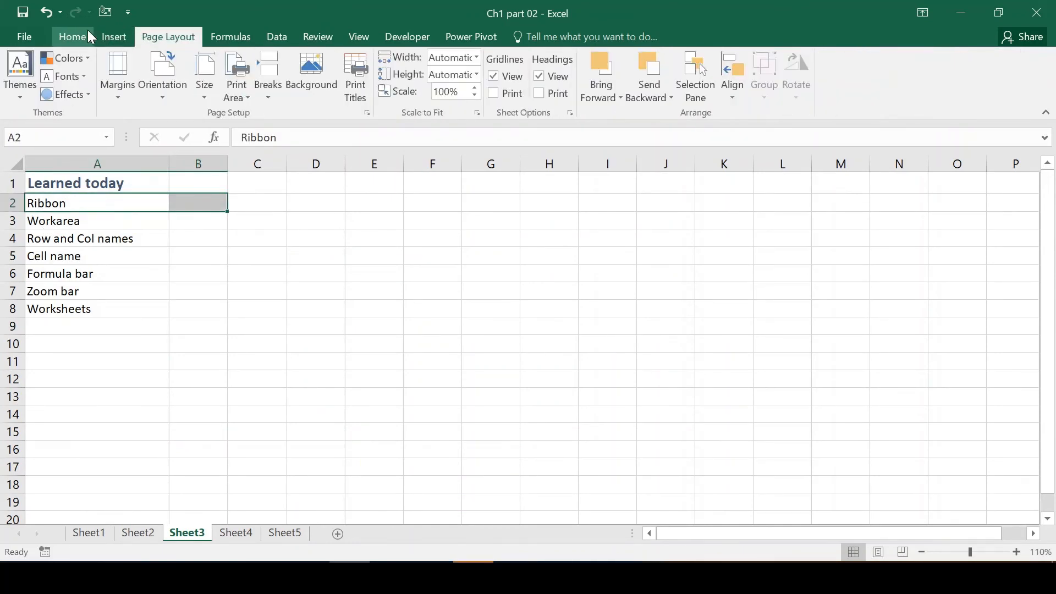
click(87, 30)
click(113, 37)
Select the Workarea entry in A3 extended to C3, sweep a block across the work area from A1, and finish on cell H10
click(68, 220)
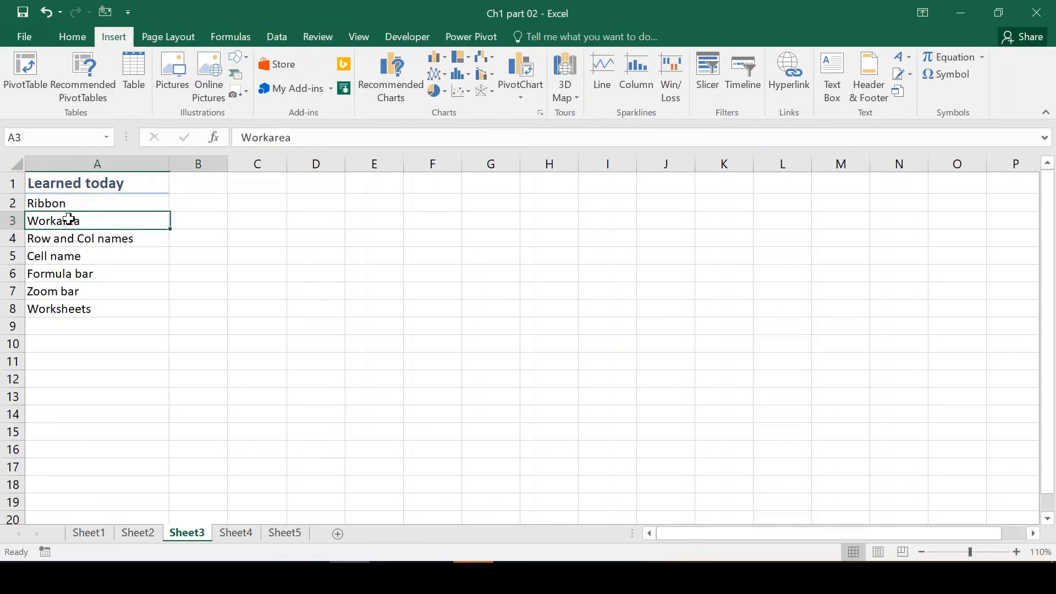
key(shift+Right)
key(shift+Right)
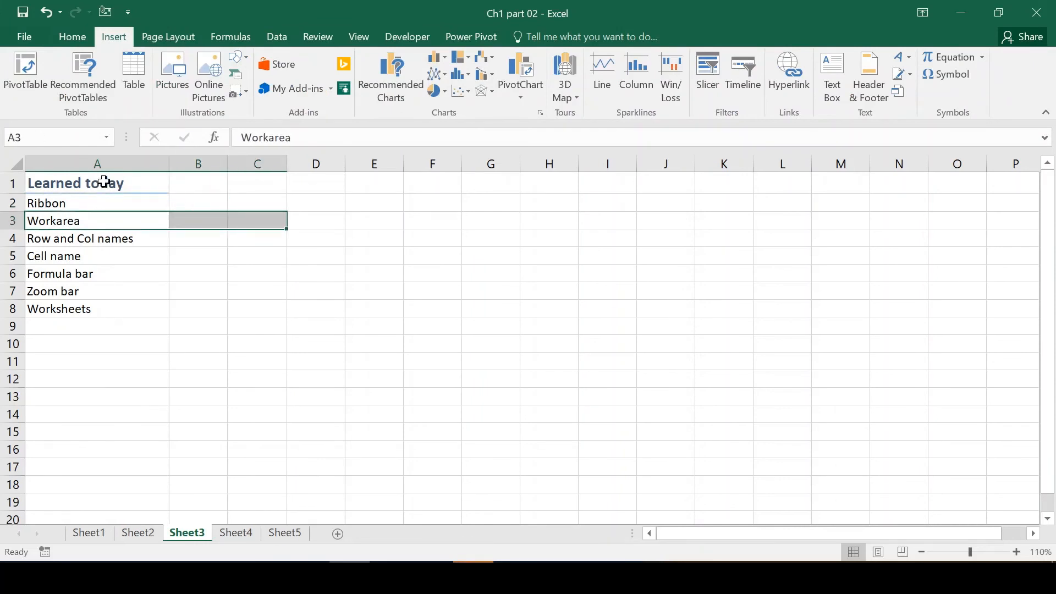
drag(109, 182, 440, 399)
click(523, 341)
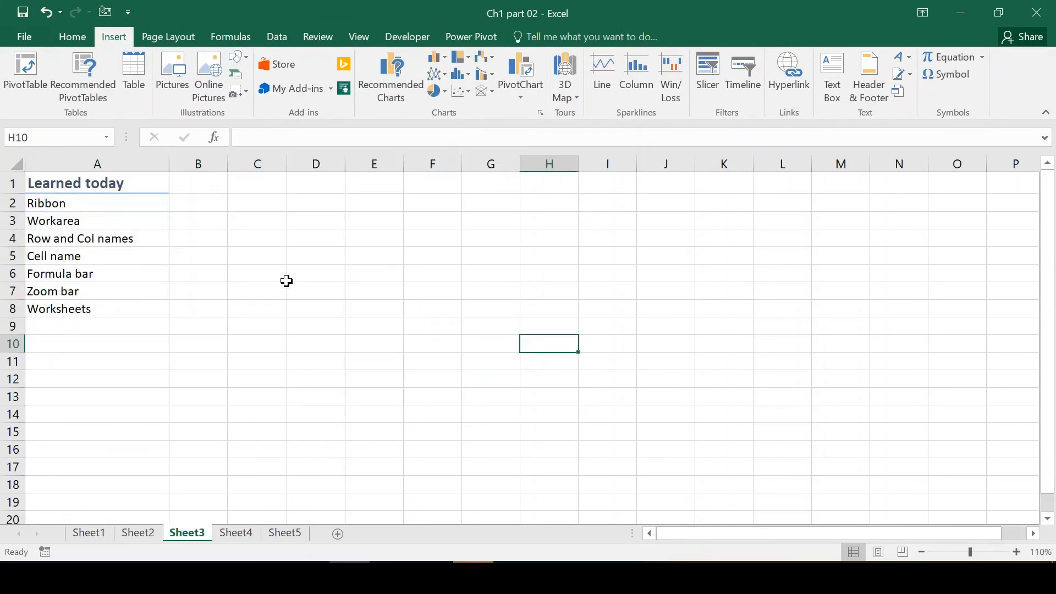
Select the Row and Col names entry in A4, followed by the entire rows 1, 2 and 4 in turn
click(106, 239)
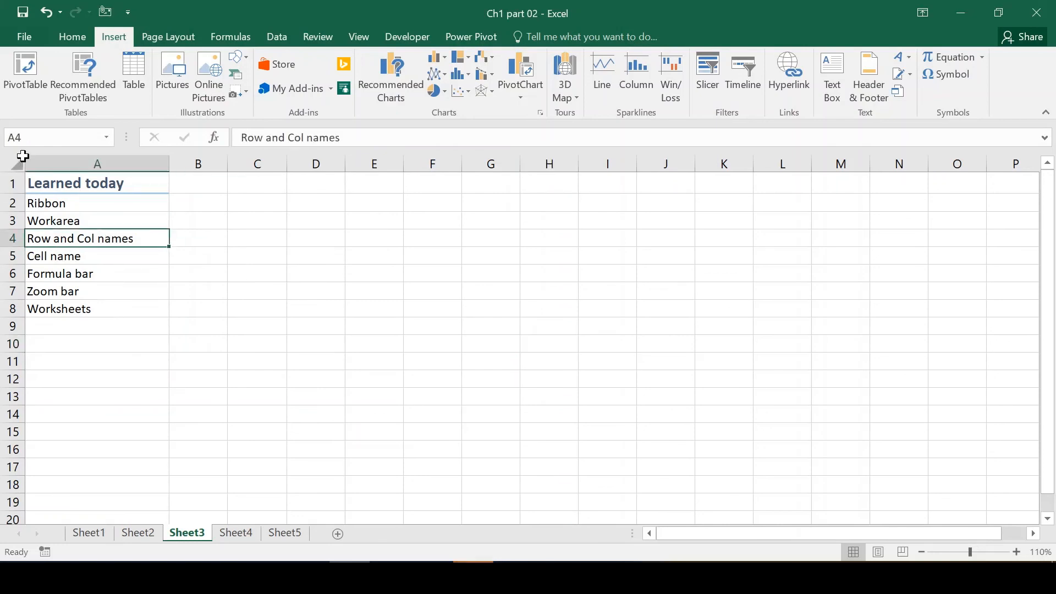
click(13, 182)
click(14, 205)
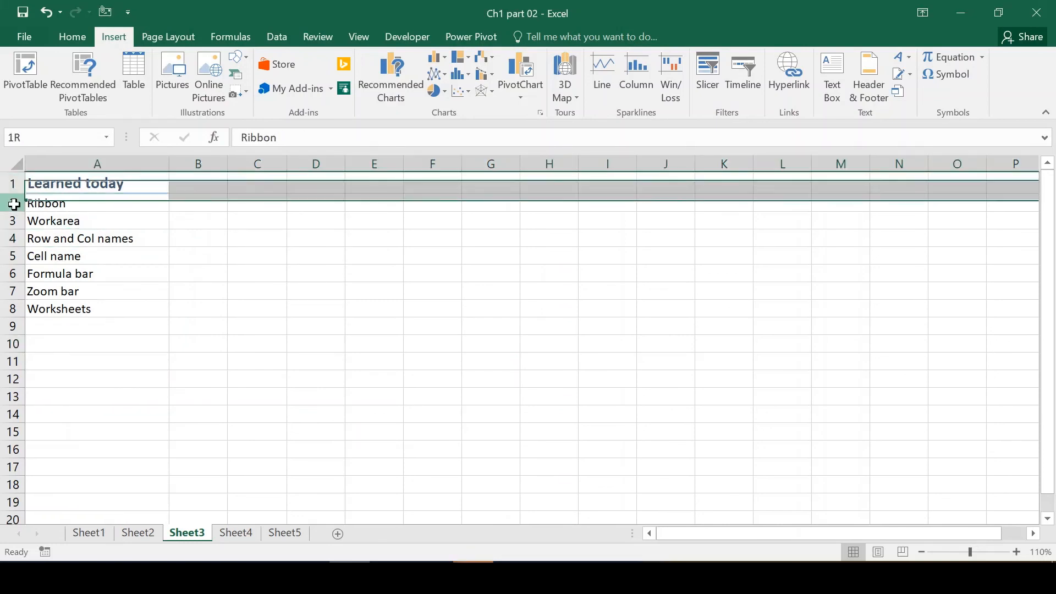
click(13, 239)
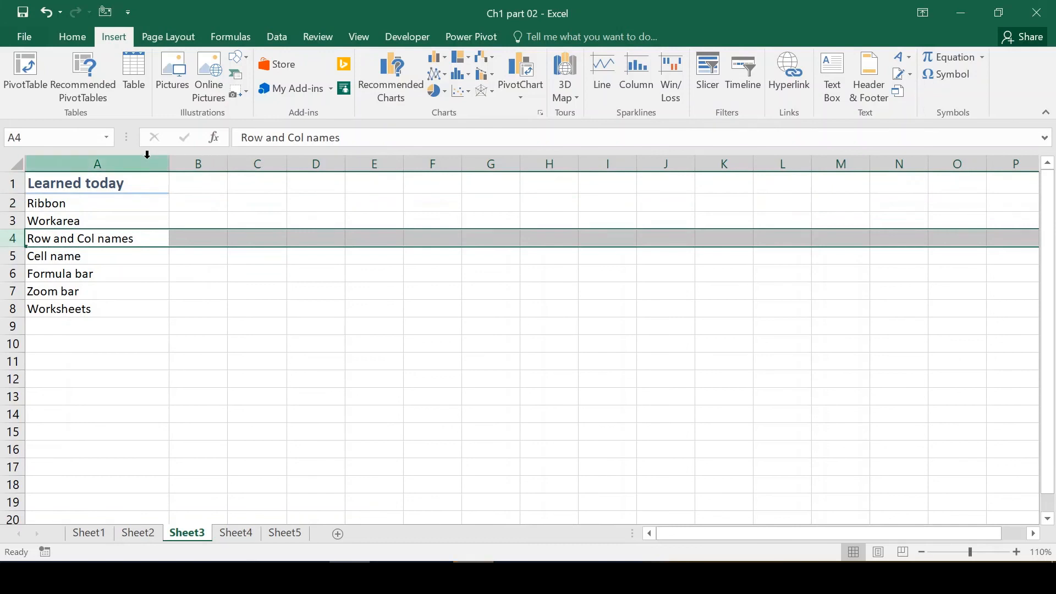
Select the entire columns A, B, C and D one after another
click(156, 164)
click(206, 163)
click(252, 163)
click(327, 163)
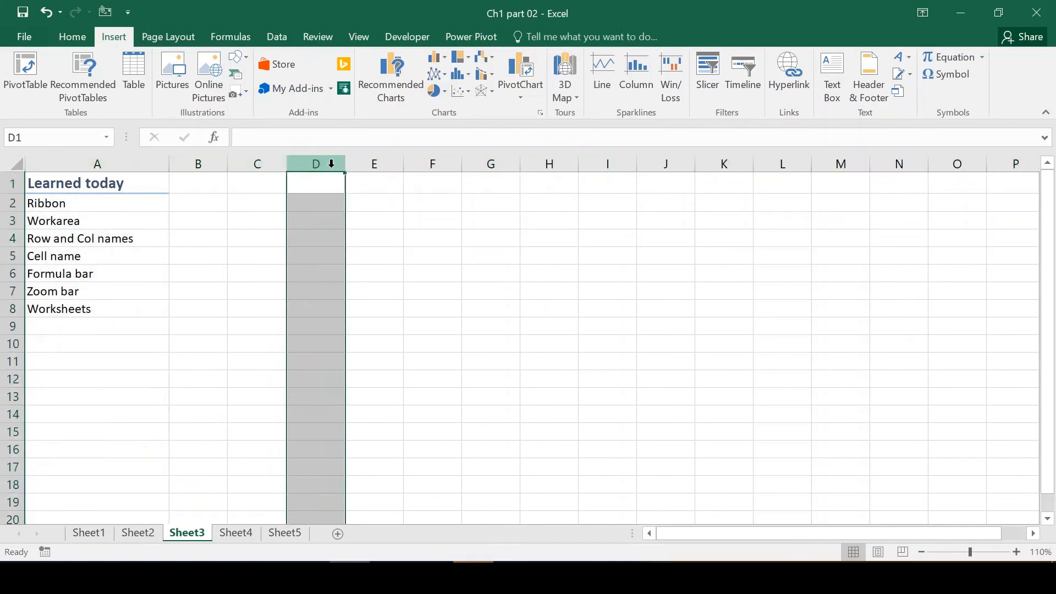
Select the Cell name entry in A5, followed by column C, row 5 and the cell C5 where they meet
click(101, 253)
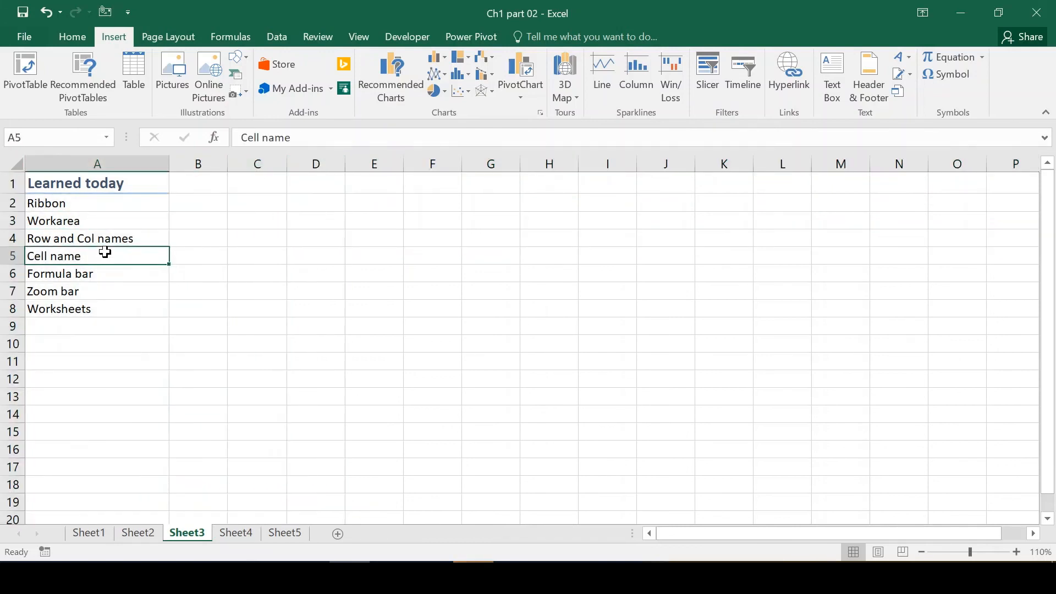
click(256, 163)
click(9, 254)
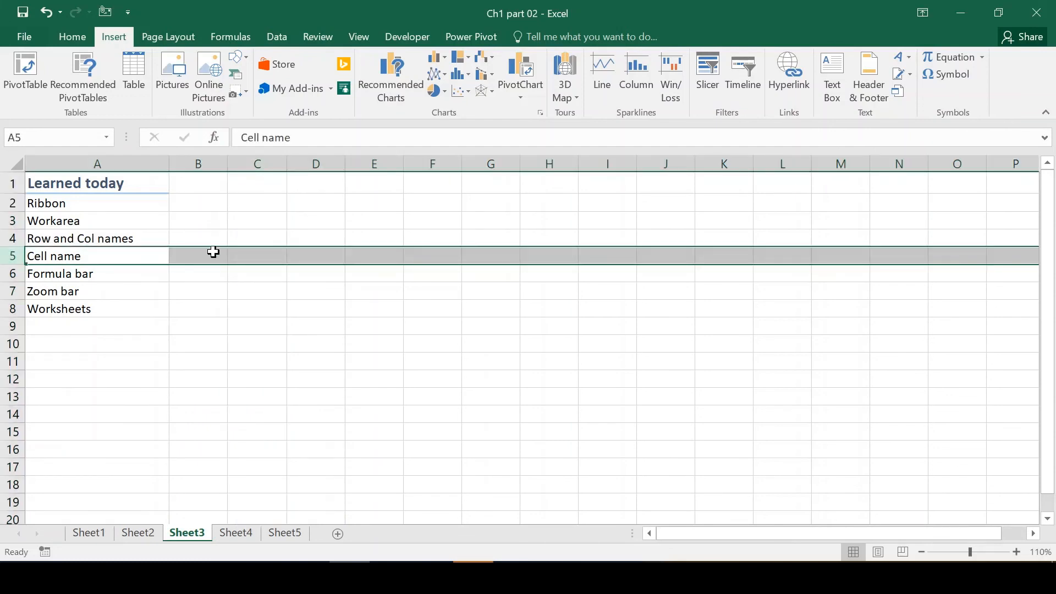
click(251, 252)
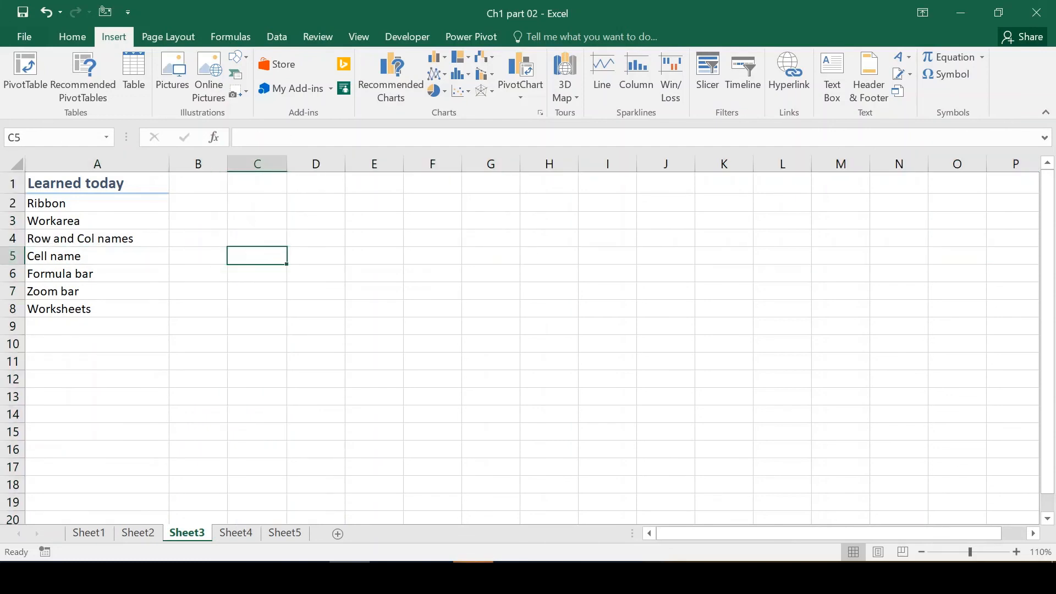
Highlight the text of cell A6 in the formula bar, and from cell A7 zoom the sheet out to 100% and back to 110%
click(69, 270)
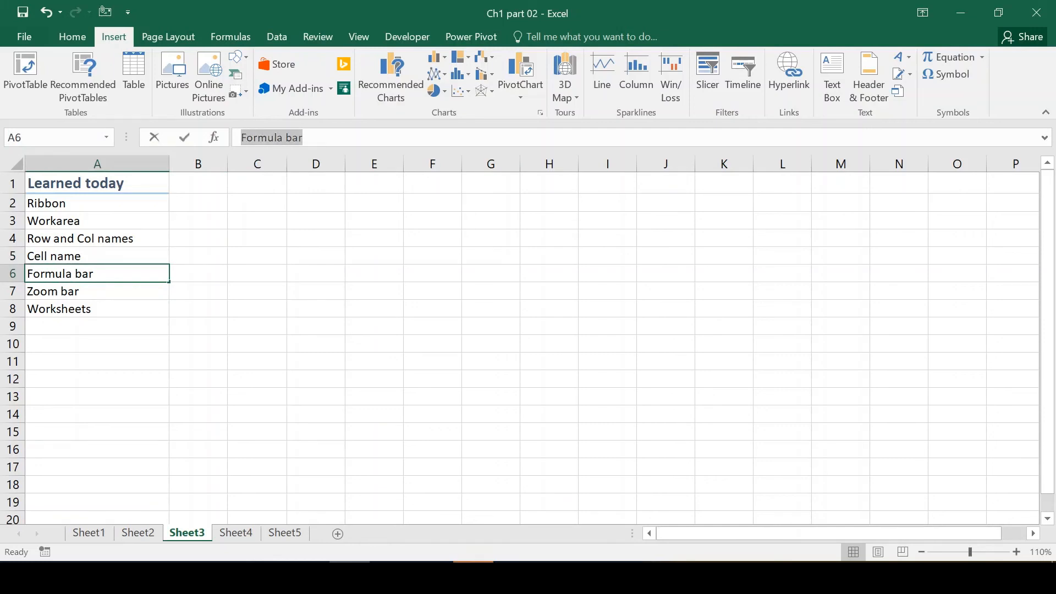
drag(303, 138, 241, 137)
click(70, 288)
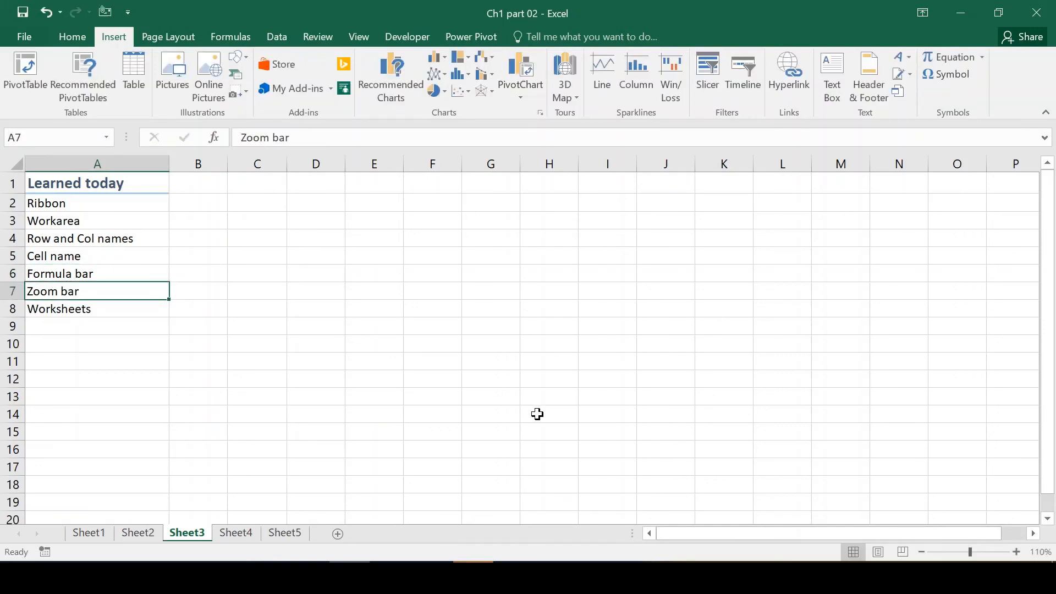
click(922, 551)
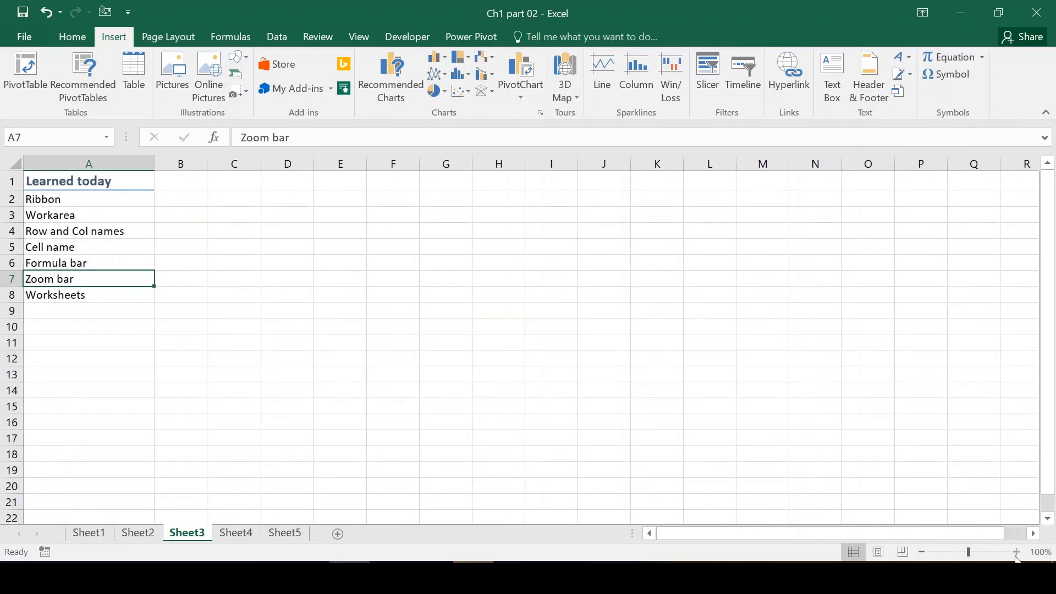
click(1016, 552)
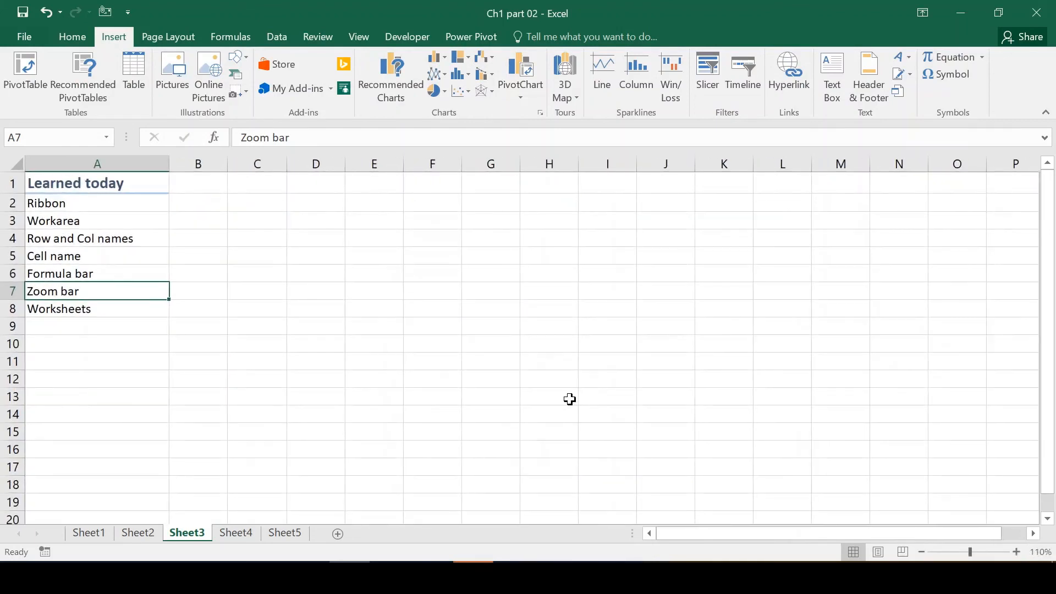
Select the Worksheets entry in A8, go through the worksheets from Sheet1 to Sheet5, and return to Sheet3
click(108, 305)
click(93, 533)
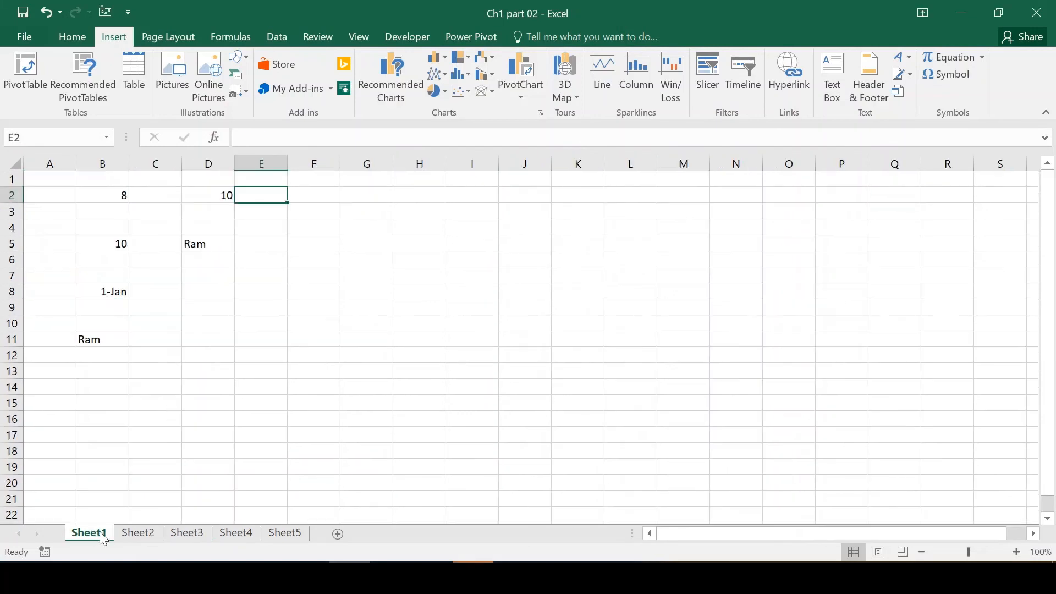
click(165, 533)
click(234, 534)
click(286, 534)
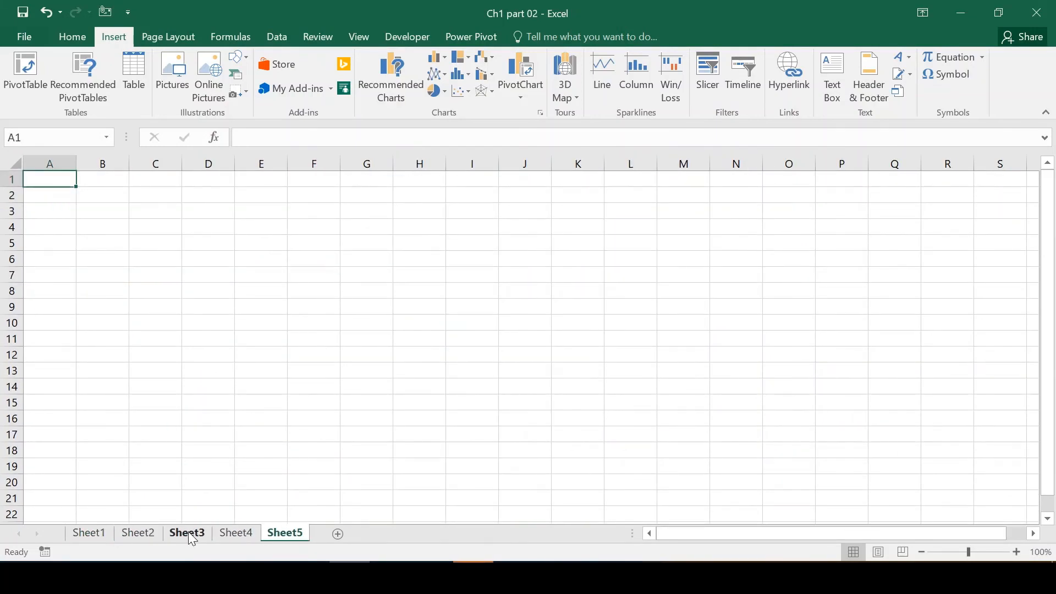
click(190, 534)
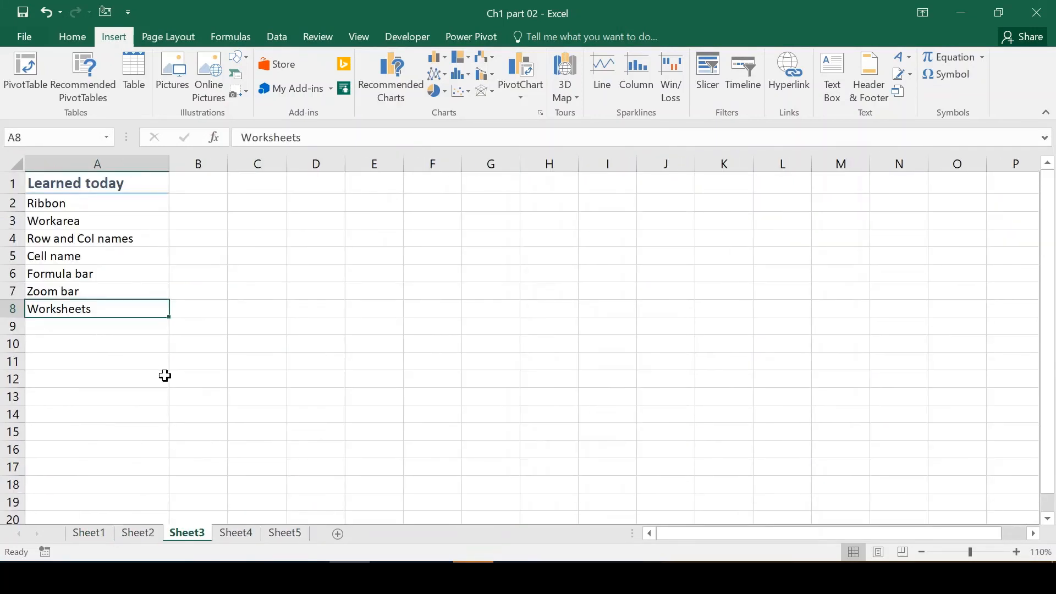